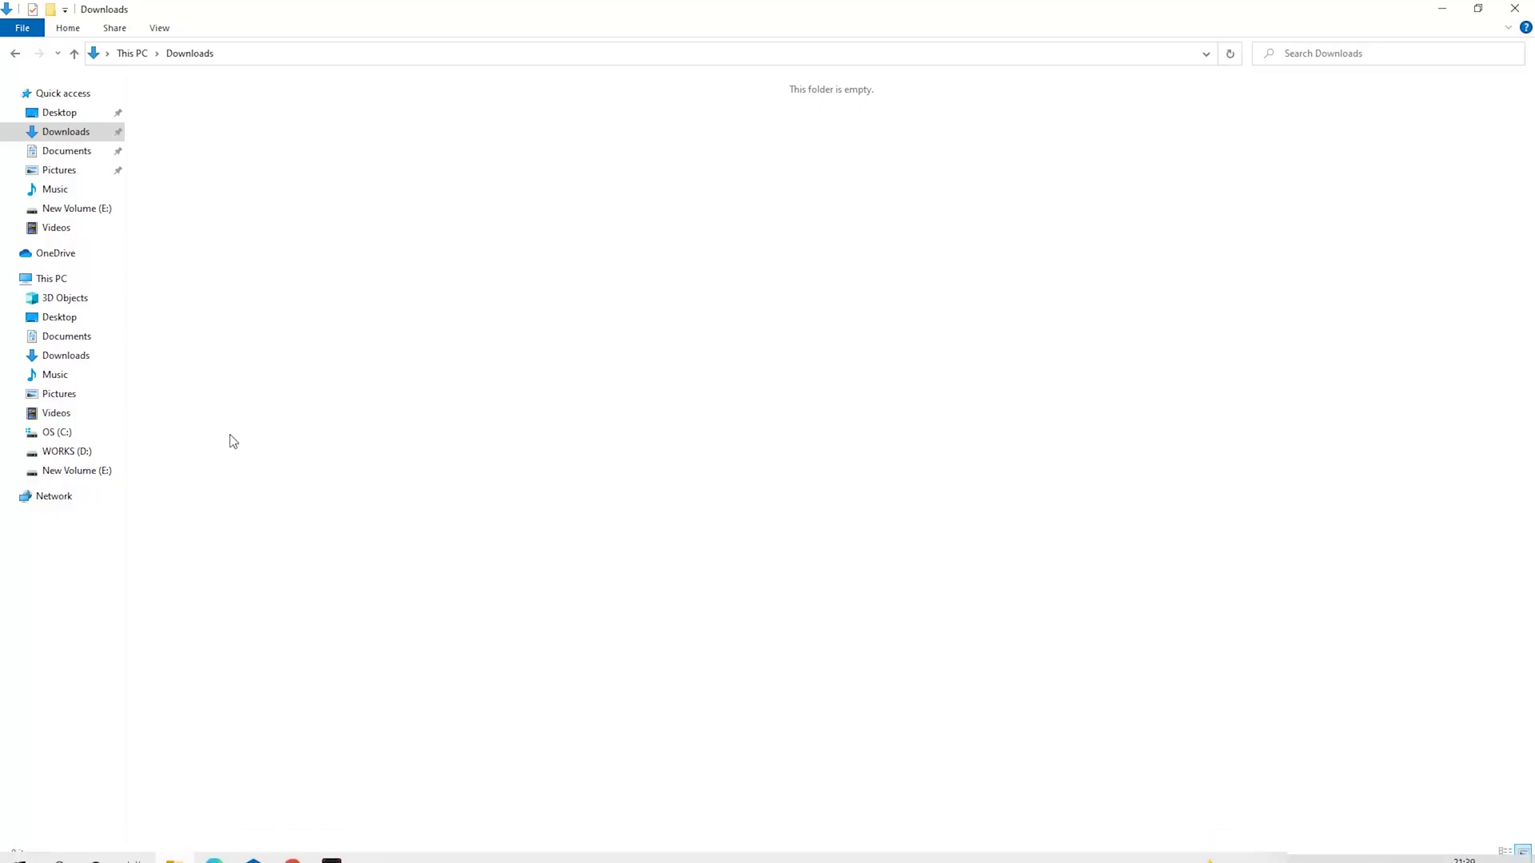
Create a new folder named 'Miner' in the Downloads folder.
right_click(283, 317)
mouse_move(358, 529)
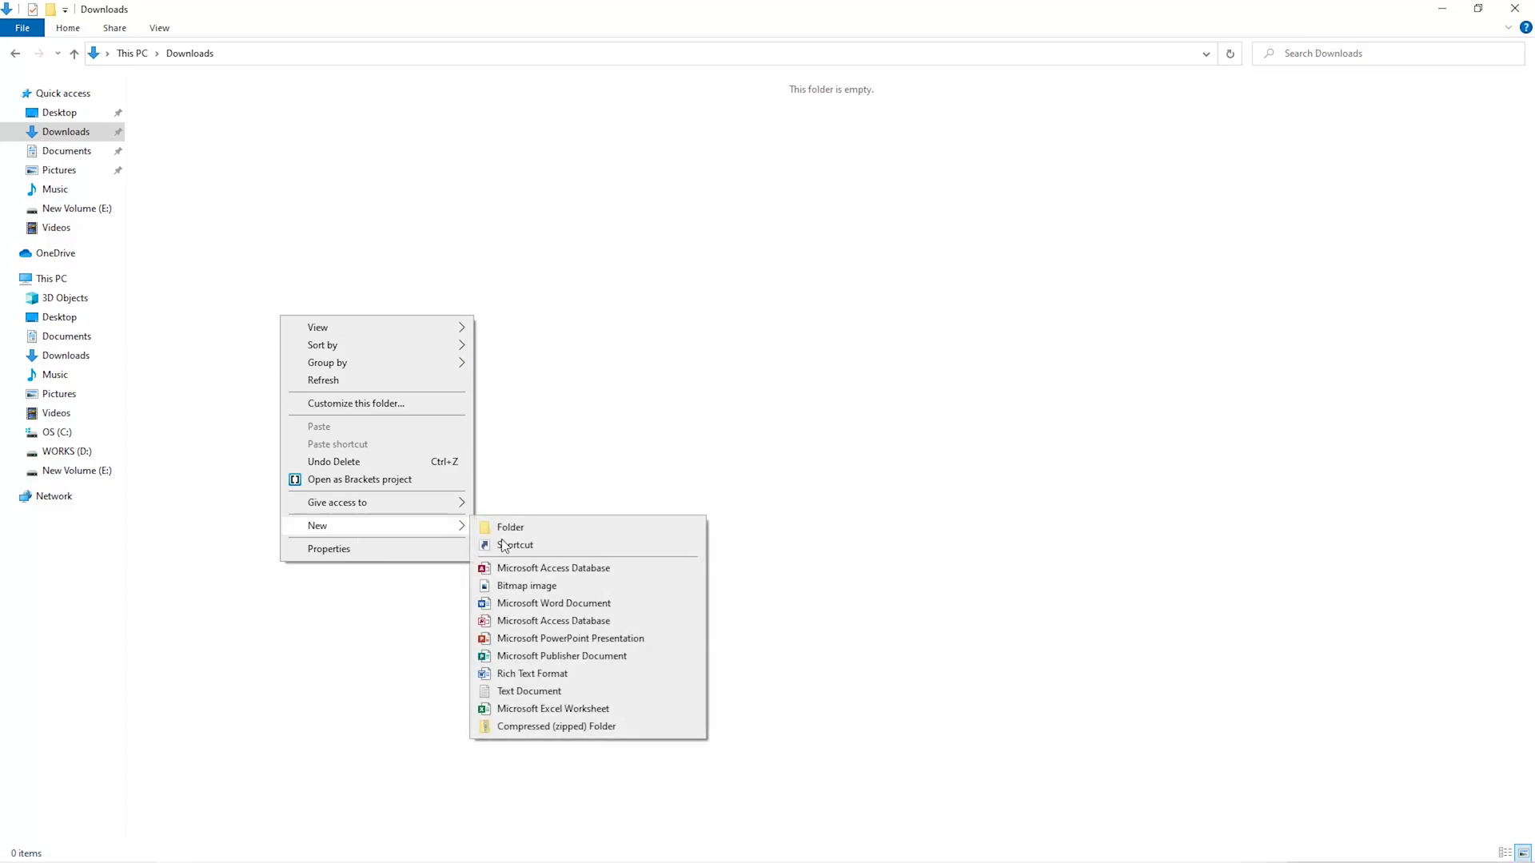
left_click(546, 533)
type("Miner")
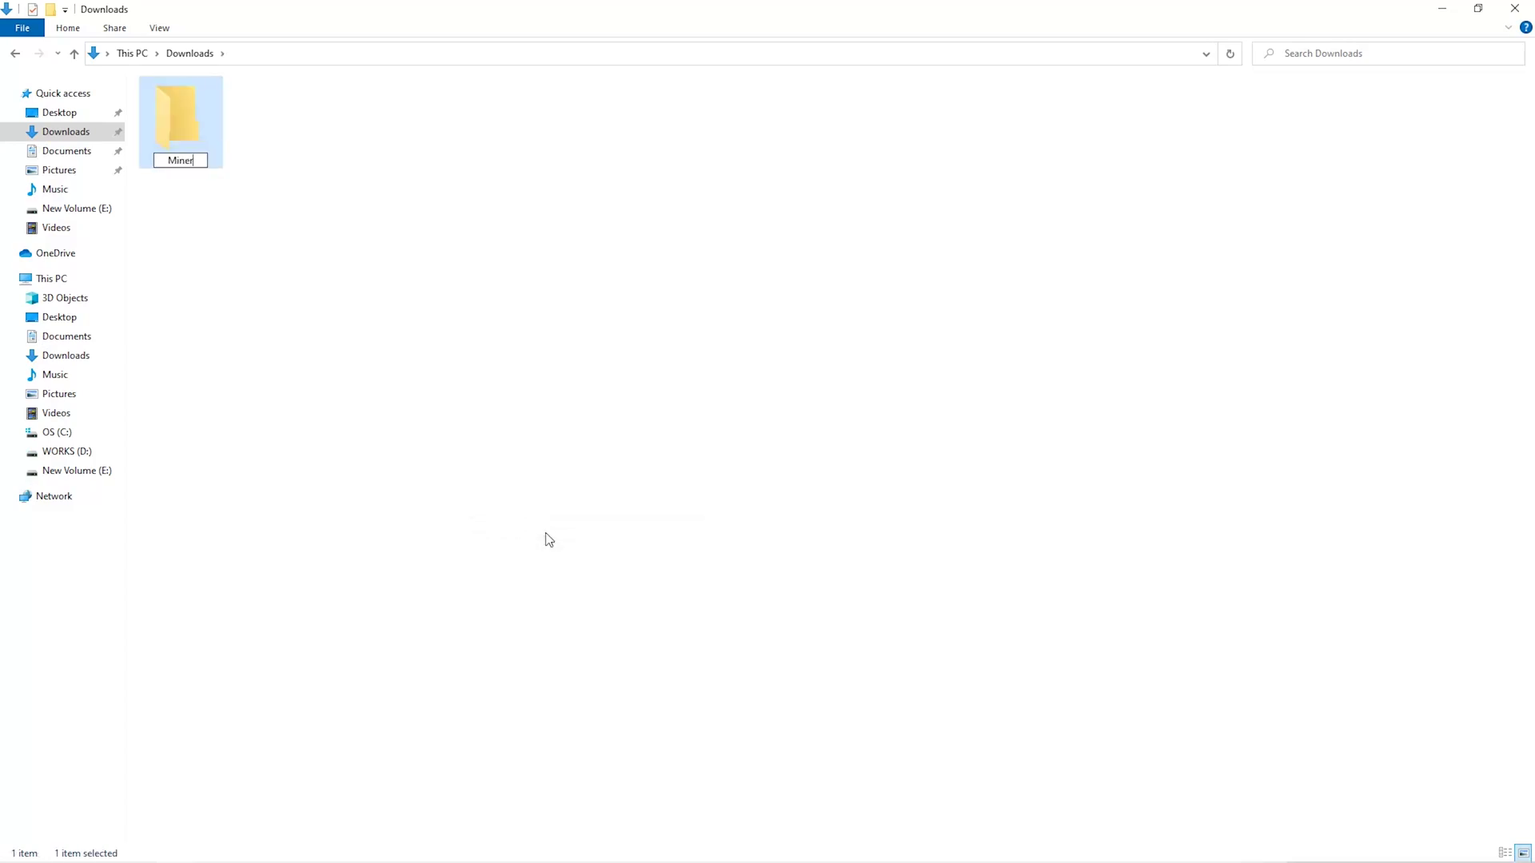
key("Return")
Launch Windows Security from a Start search for 'secu' and go to Virus & threat protection.
key("super")
type("secu")
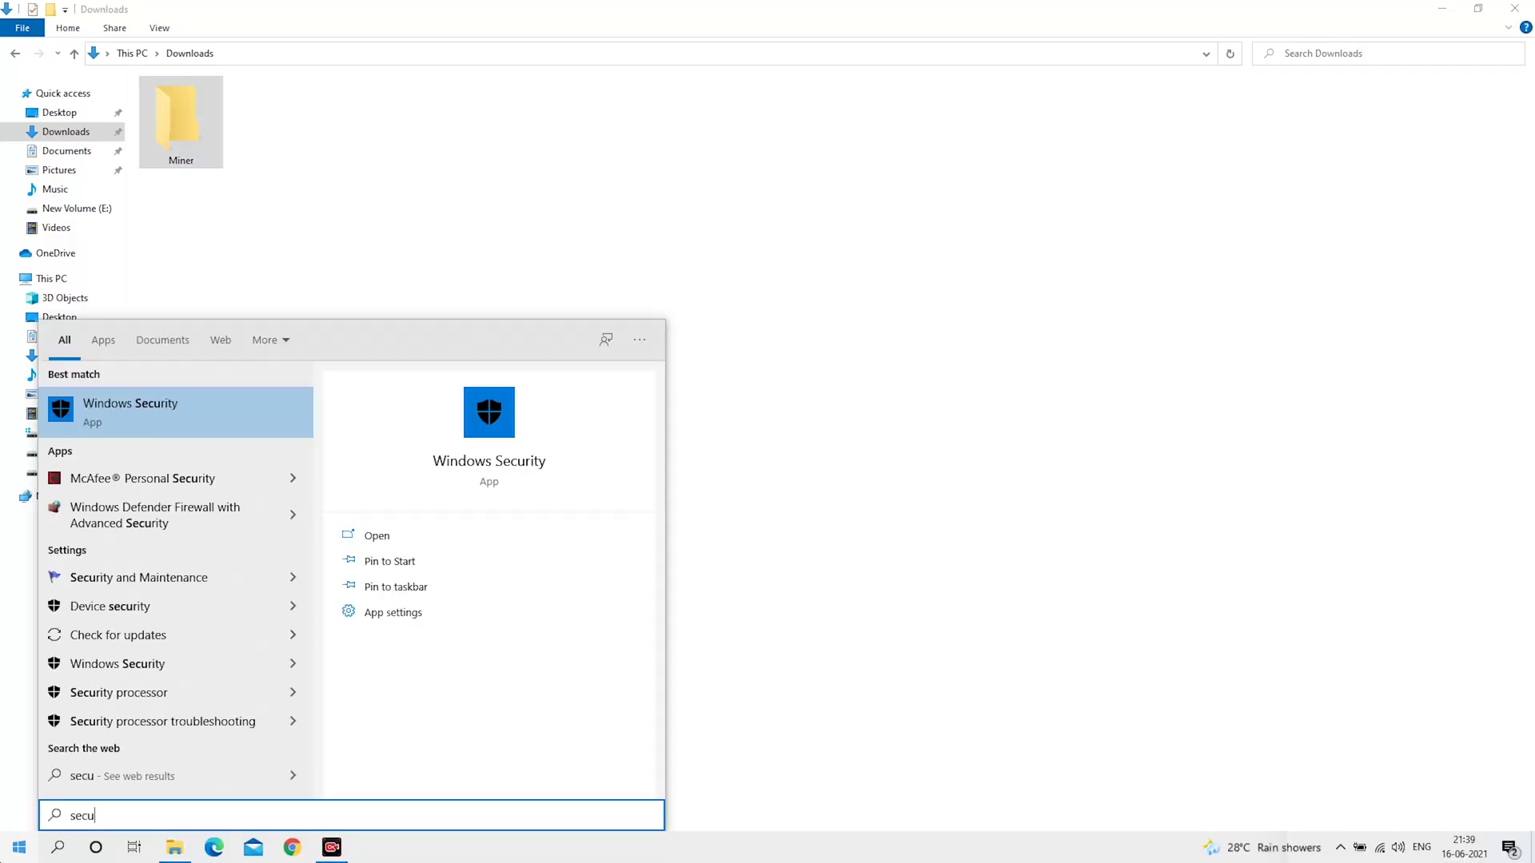
key("Return")
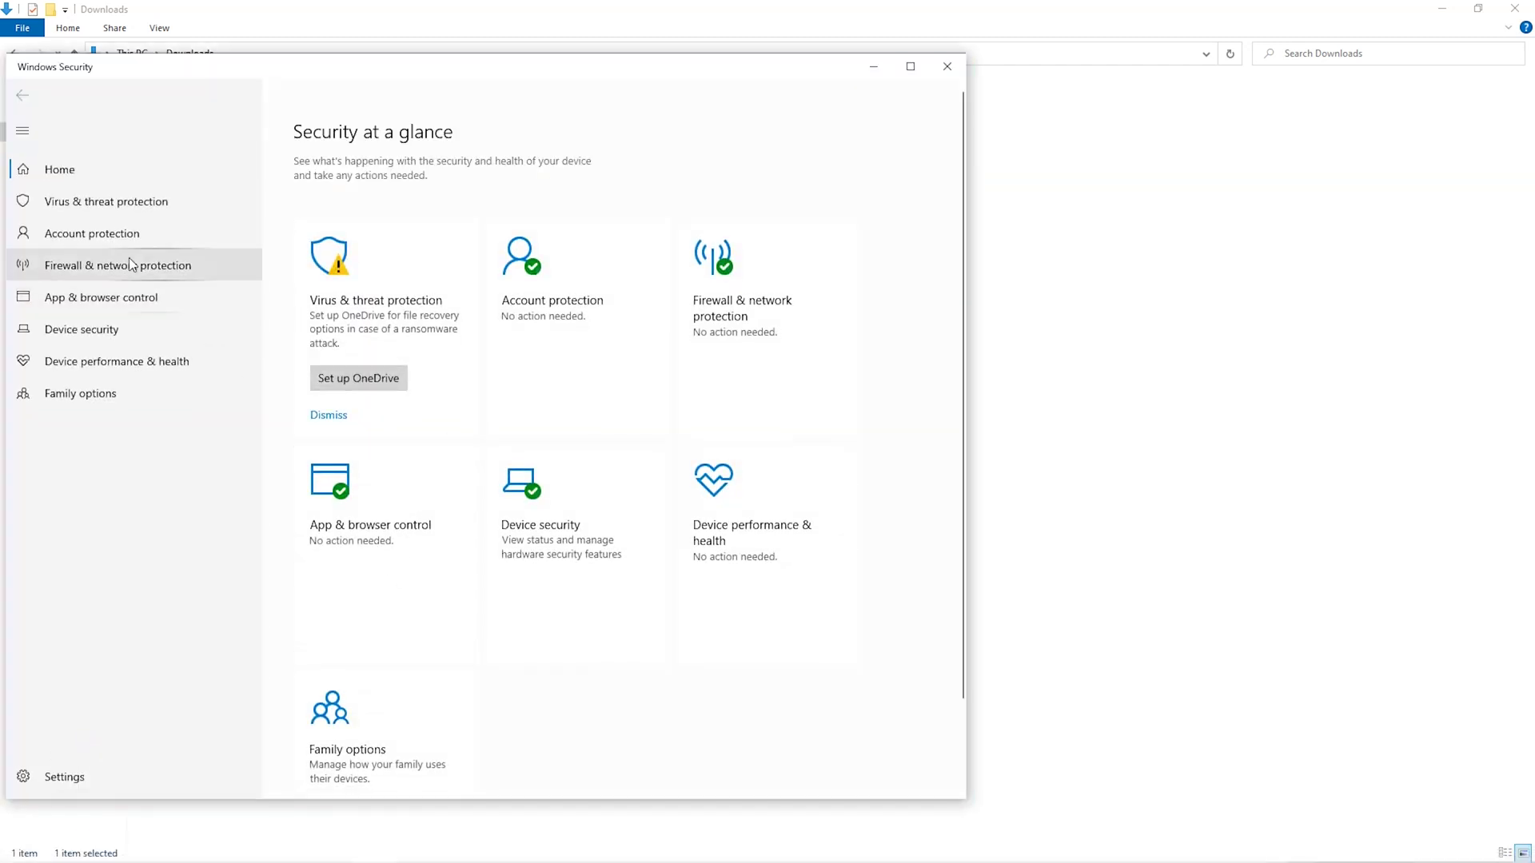
left_click(117, 196)
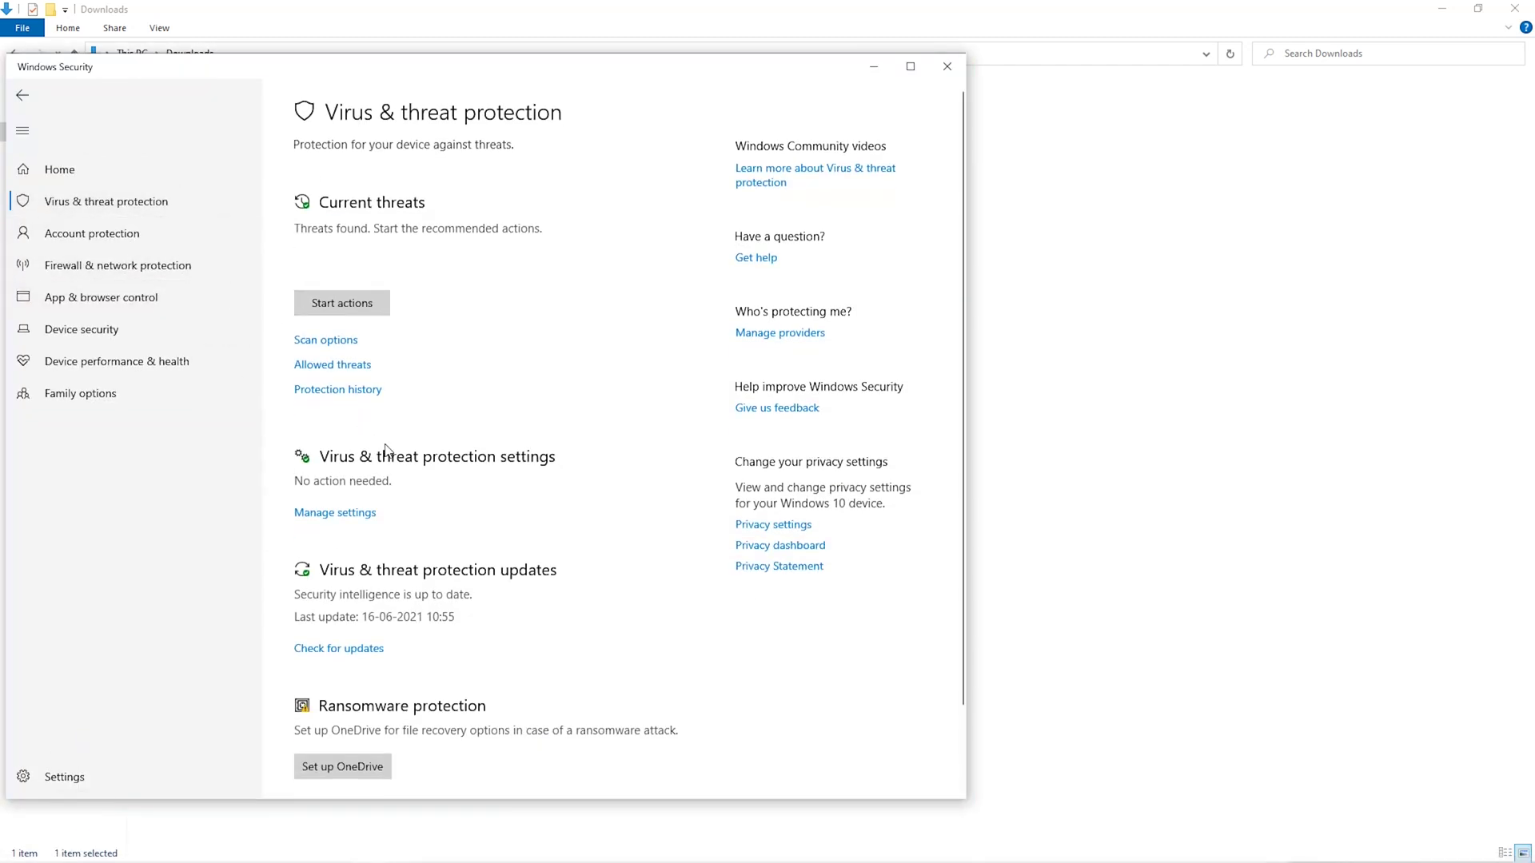
Open the Defender settings' Exclusions page and begin adding a new exclusion.
scroll(380, 439, "down", 2)
left_click(335, 418)
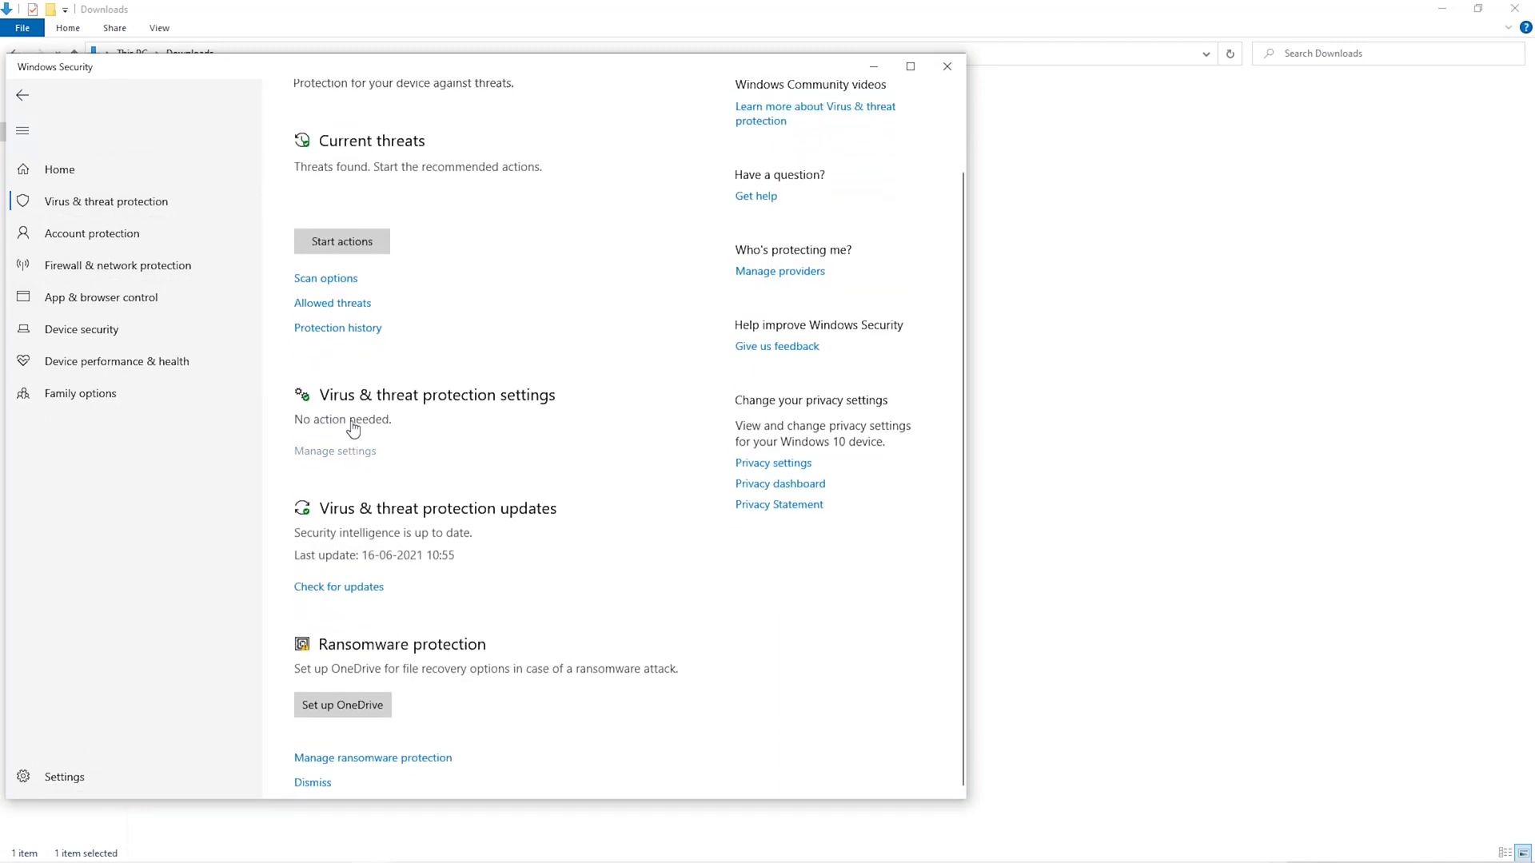
scroll(381, 532, "down", 6)
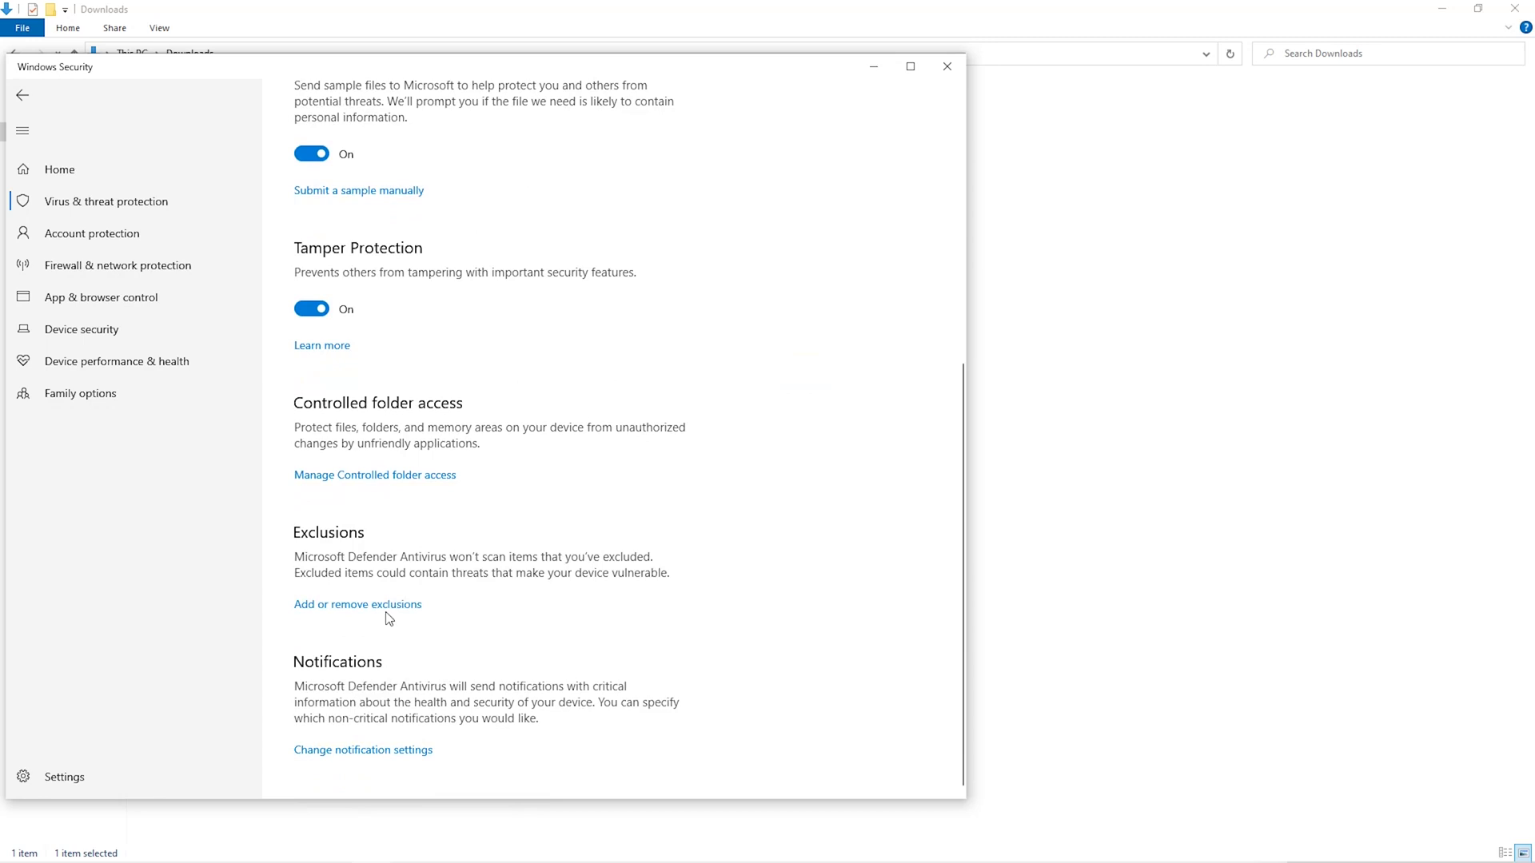
left_click(379, 607)
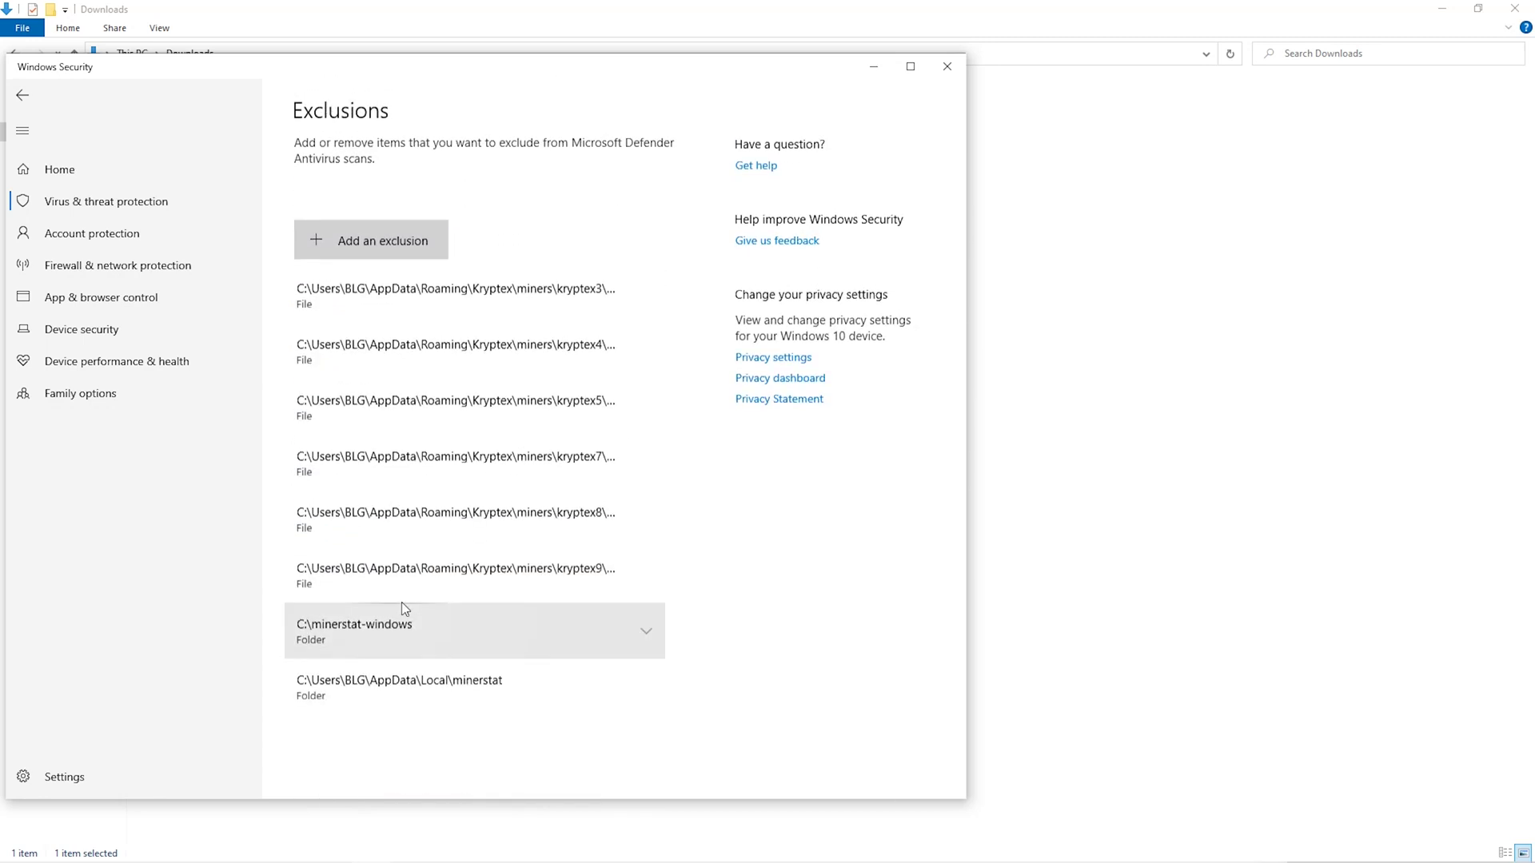
left_click(431, 249)
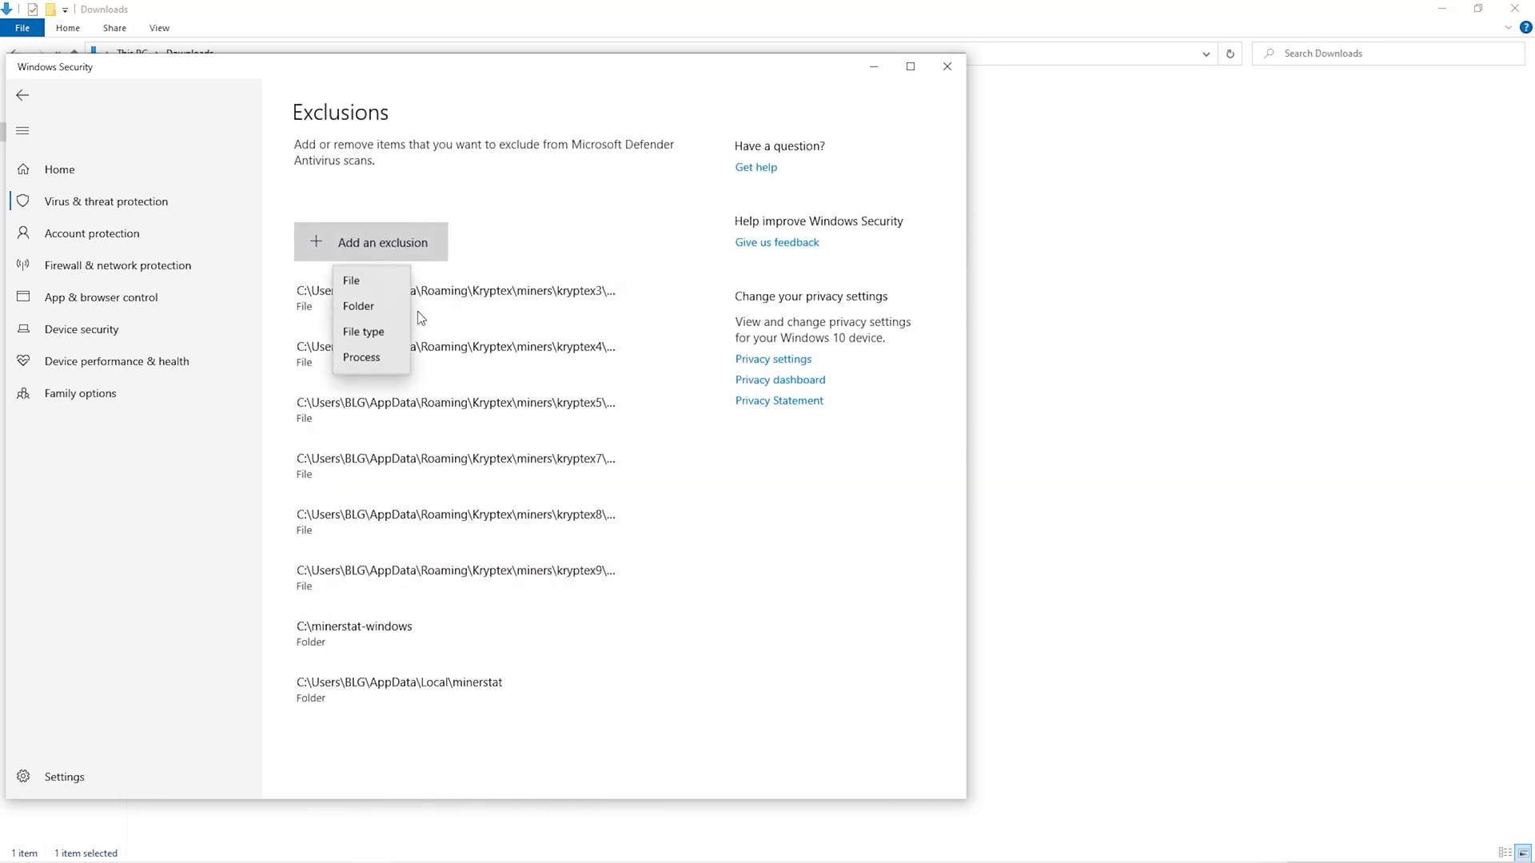
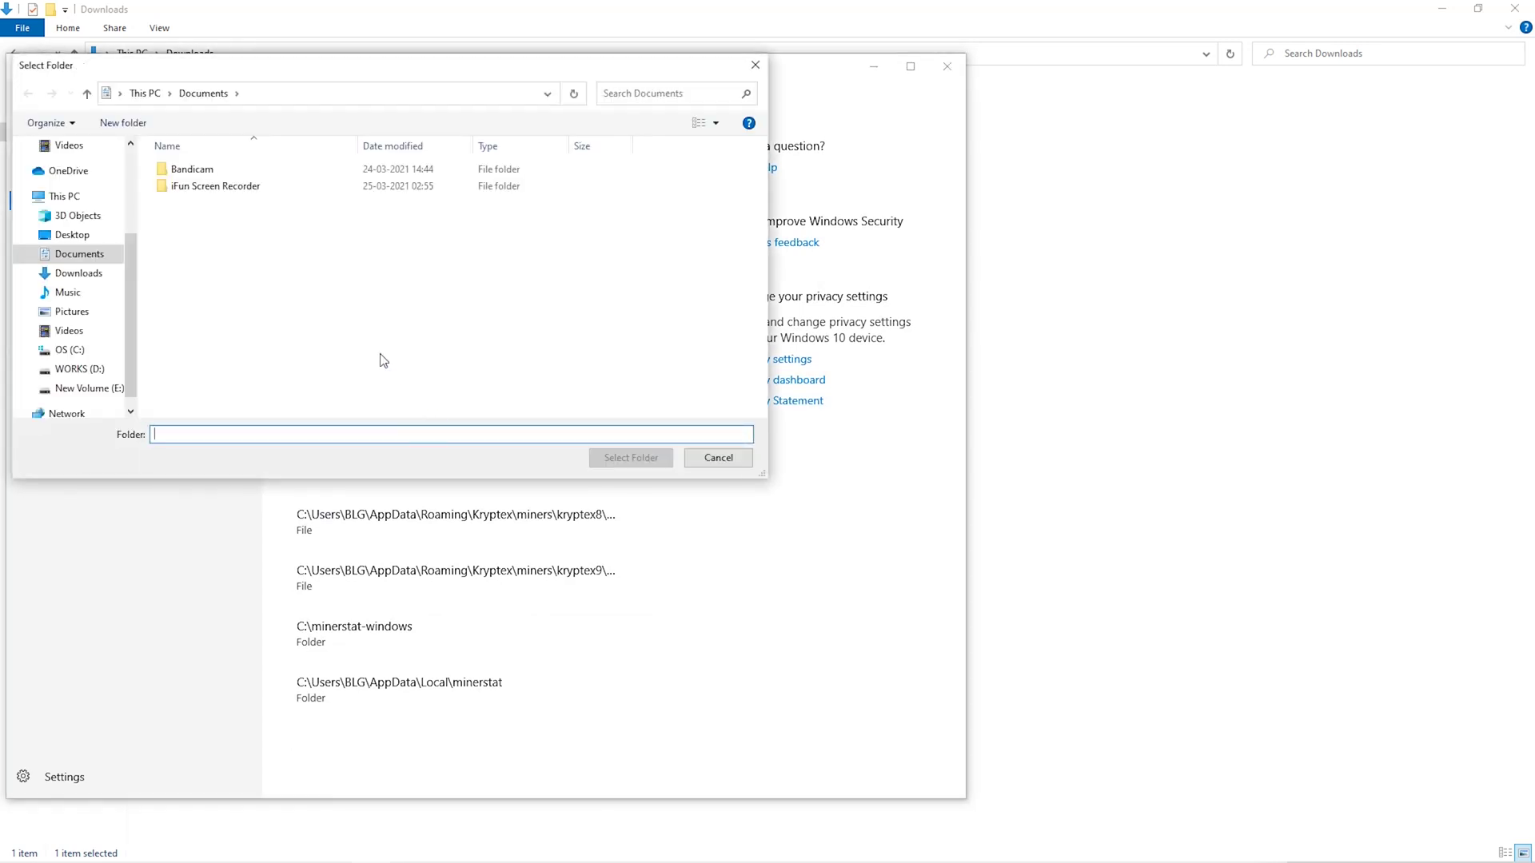
Pick the Miner folder under Downloads as the Windows Security exclusion.
left_click(95, 293)
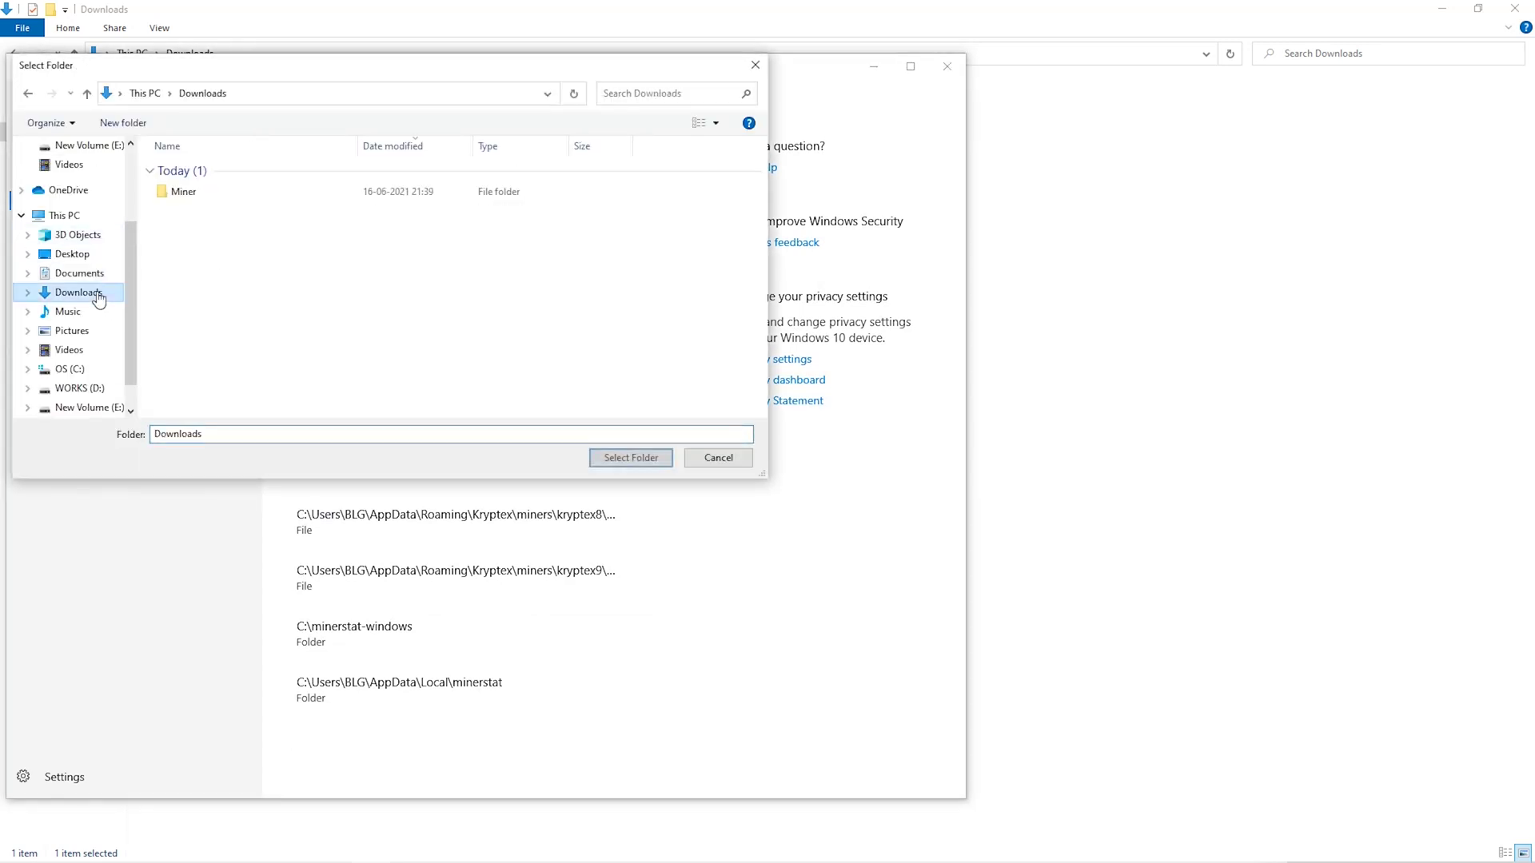
left_click(447, 196)
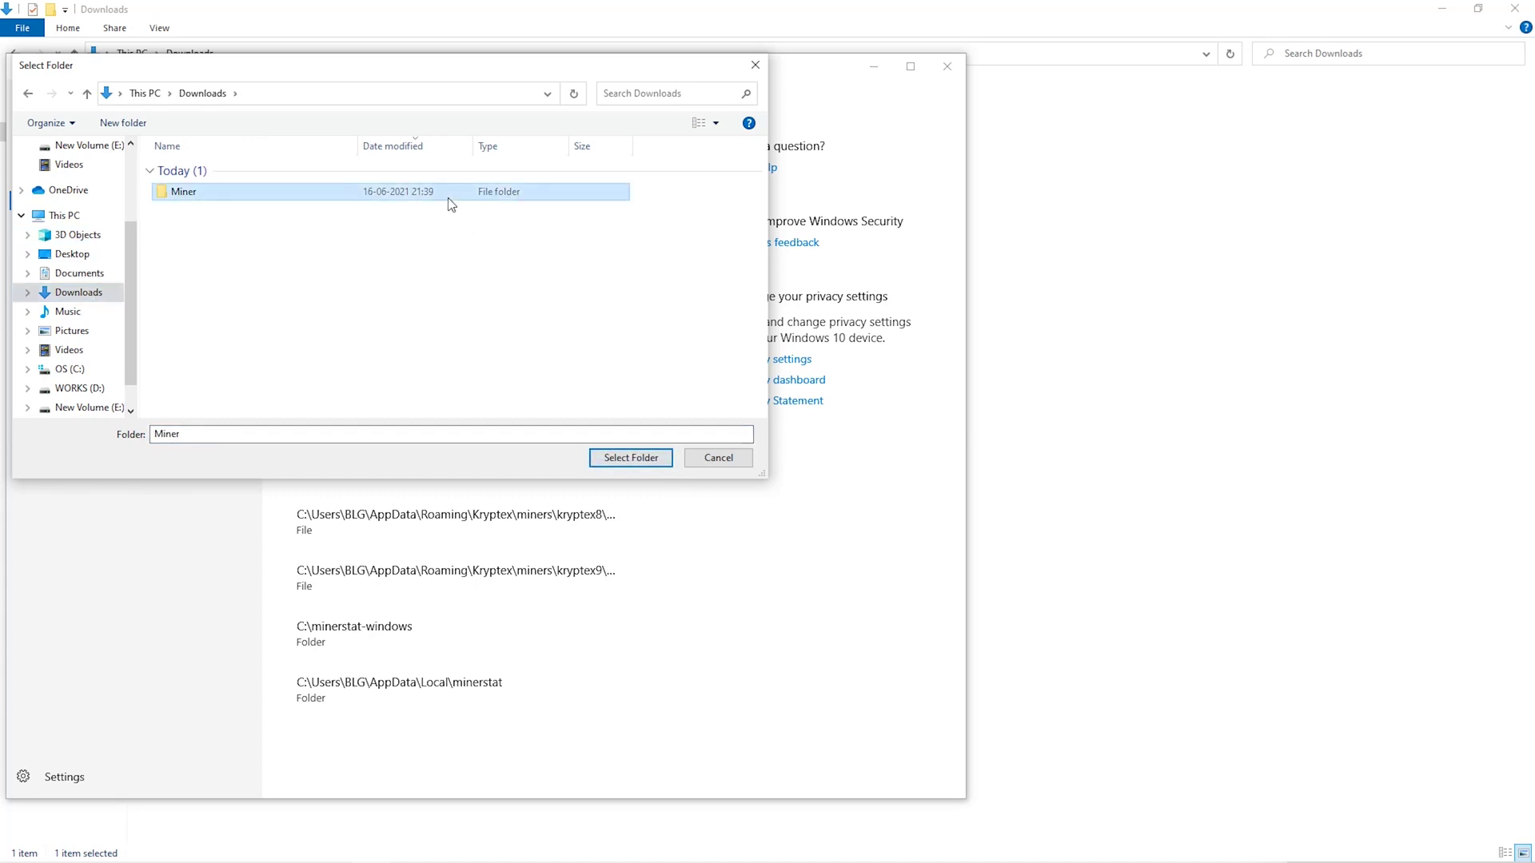
left_click(612, 463)
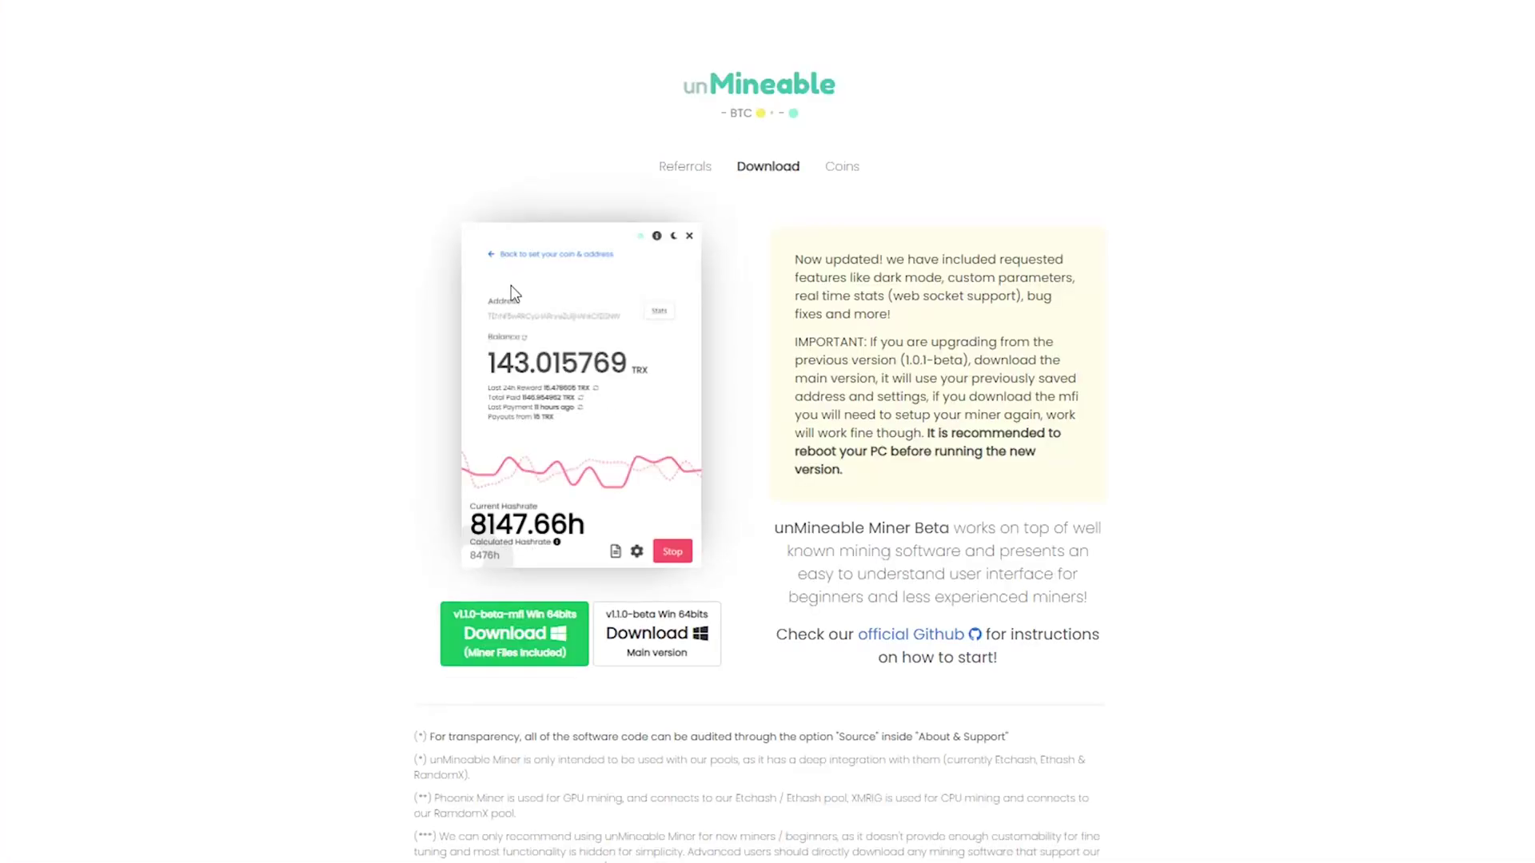
Save the unMineable.Miner.1.1.0-beta-mfi zip with miner files included into Downloads\Miner.
left_click(529, 641)
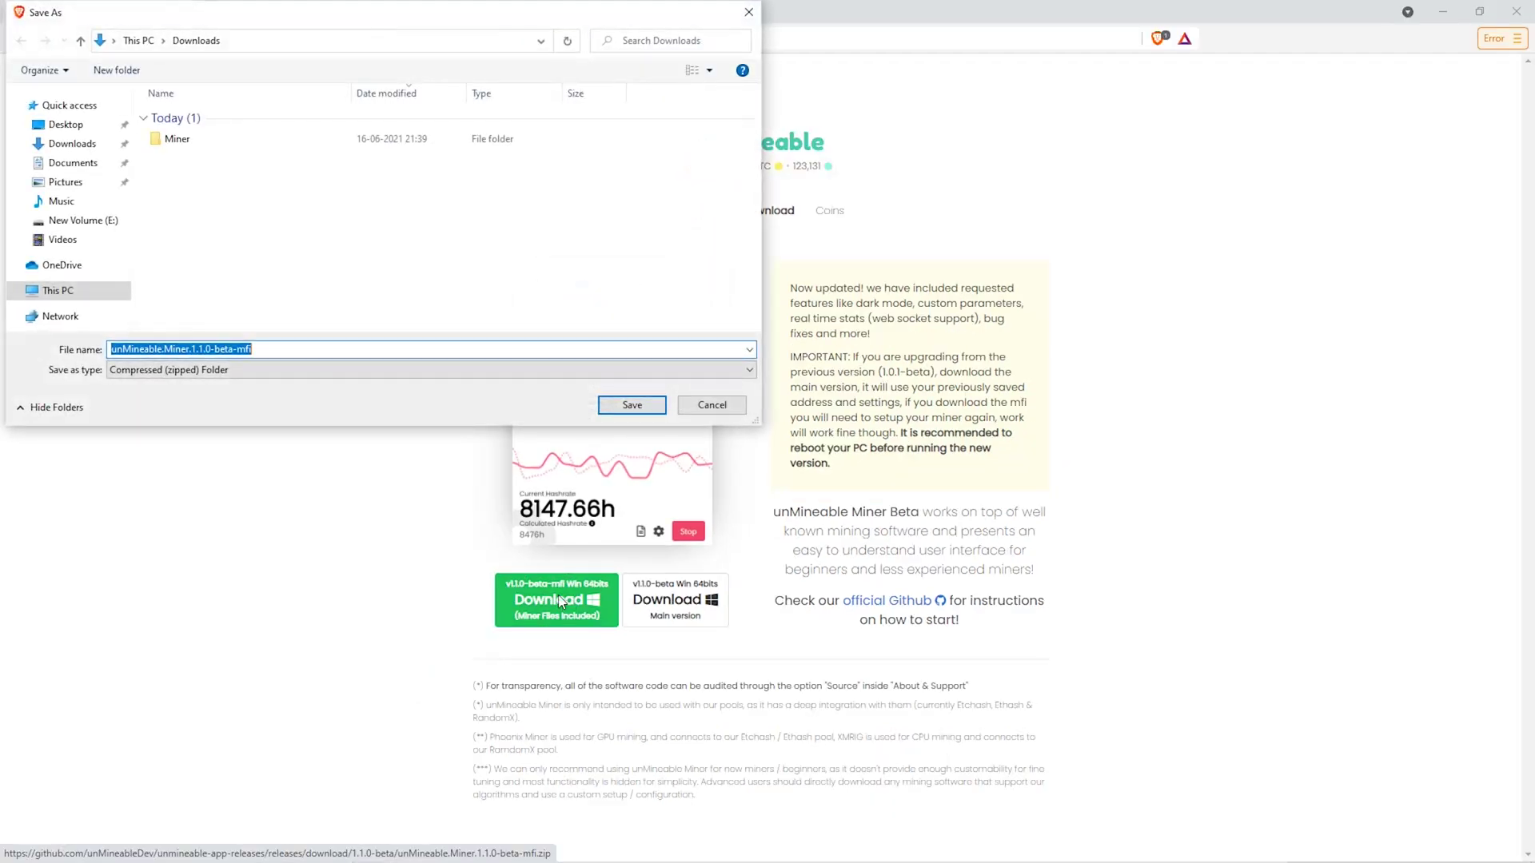
left_click(271, 140)
double_click(271, 141)
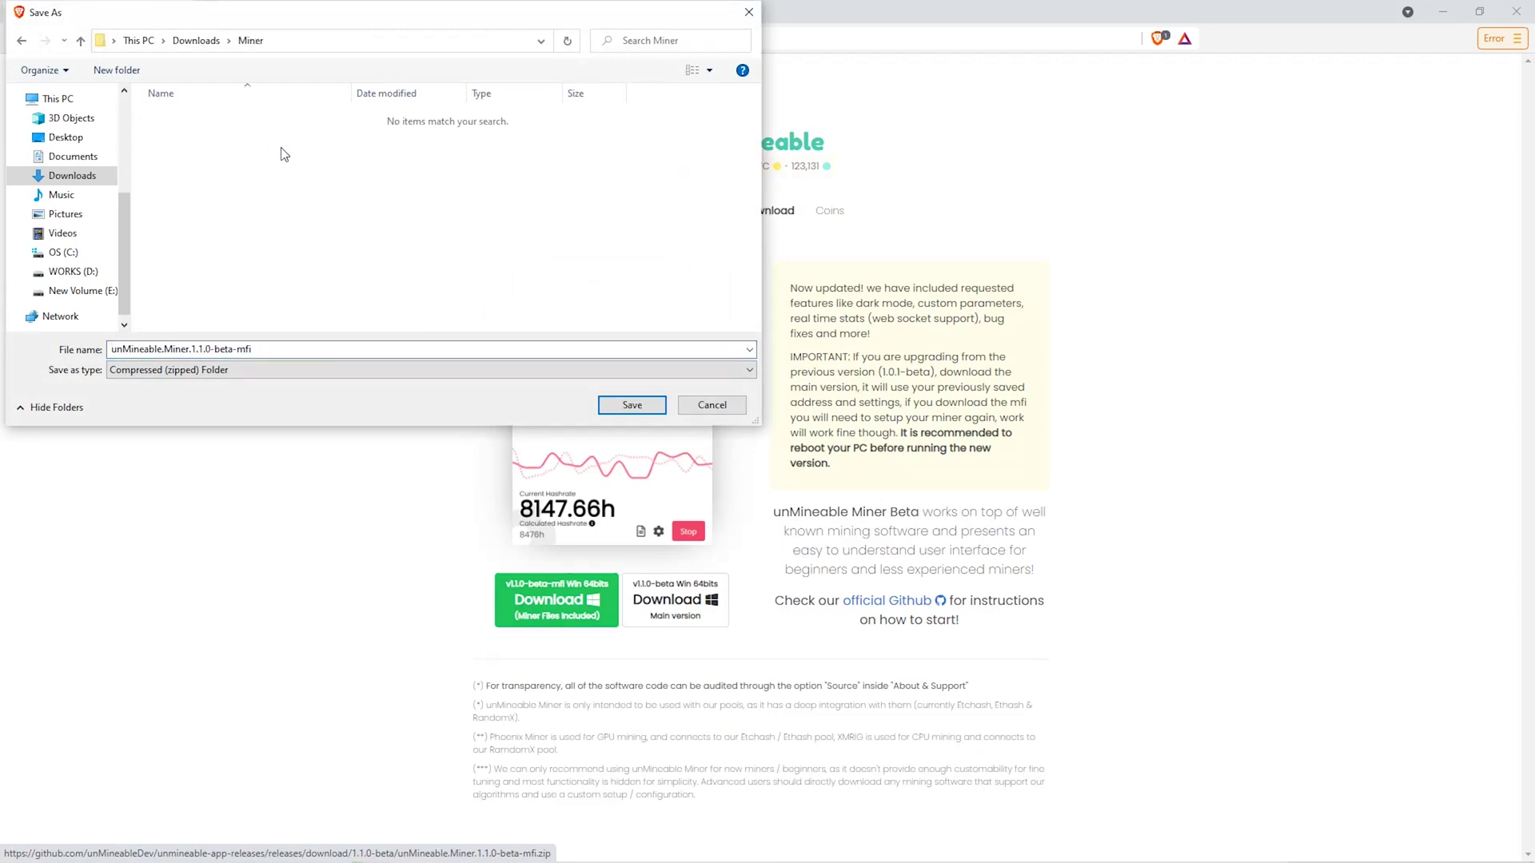
left_click(631, 406)
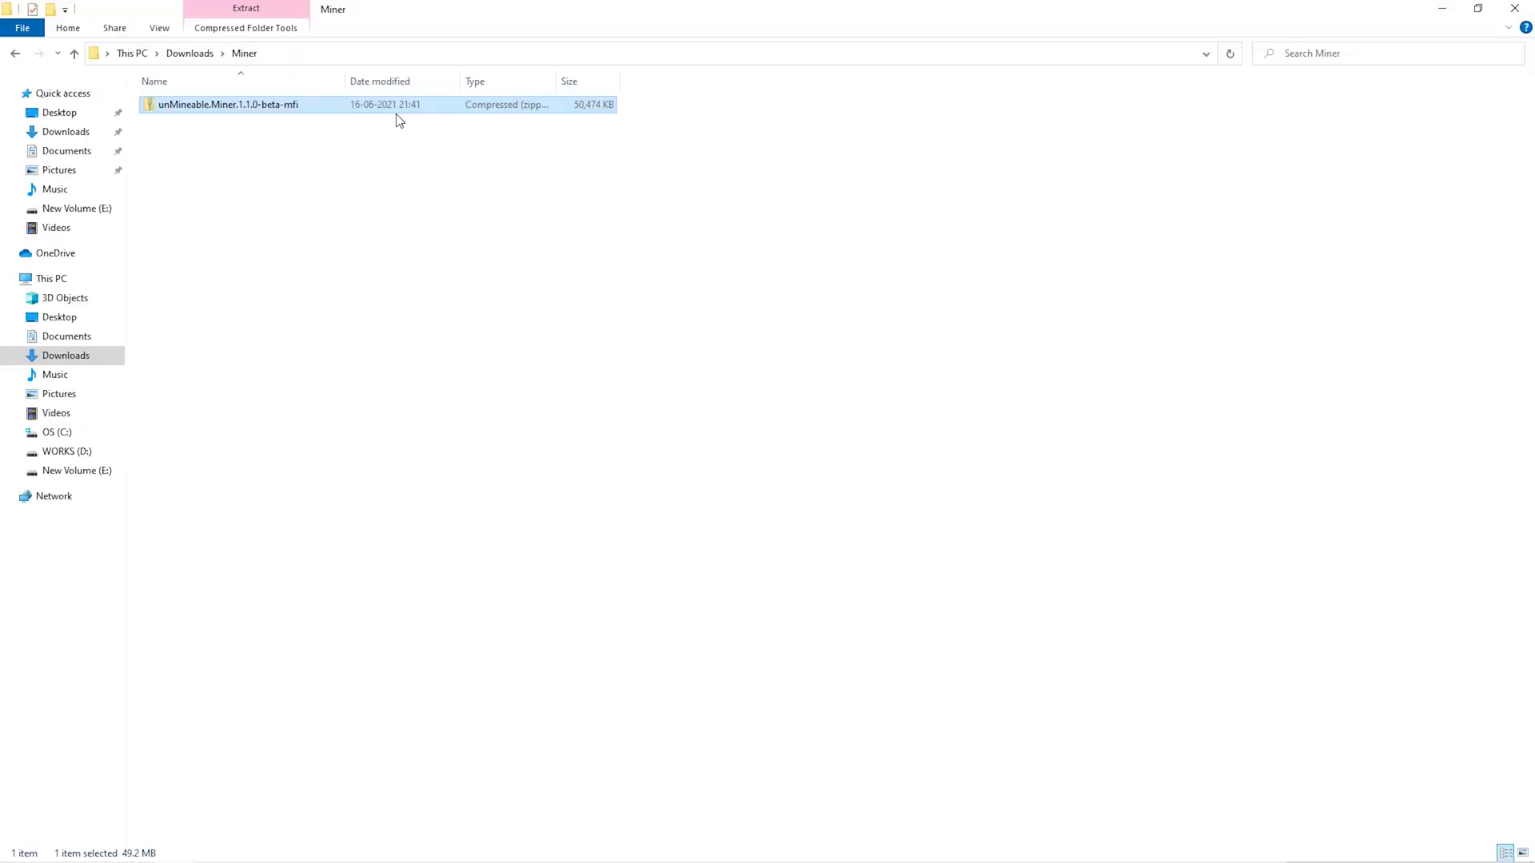
Extract the miner zip with 7-Zip Extract Here and launch the unMineable Miner application.
right_click(391, 109)
mouse_move(472, 214)
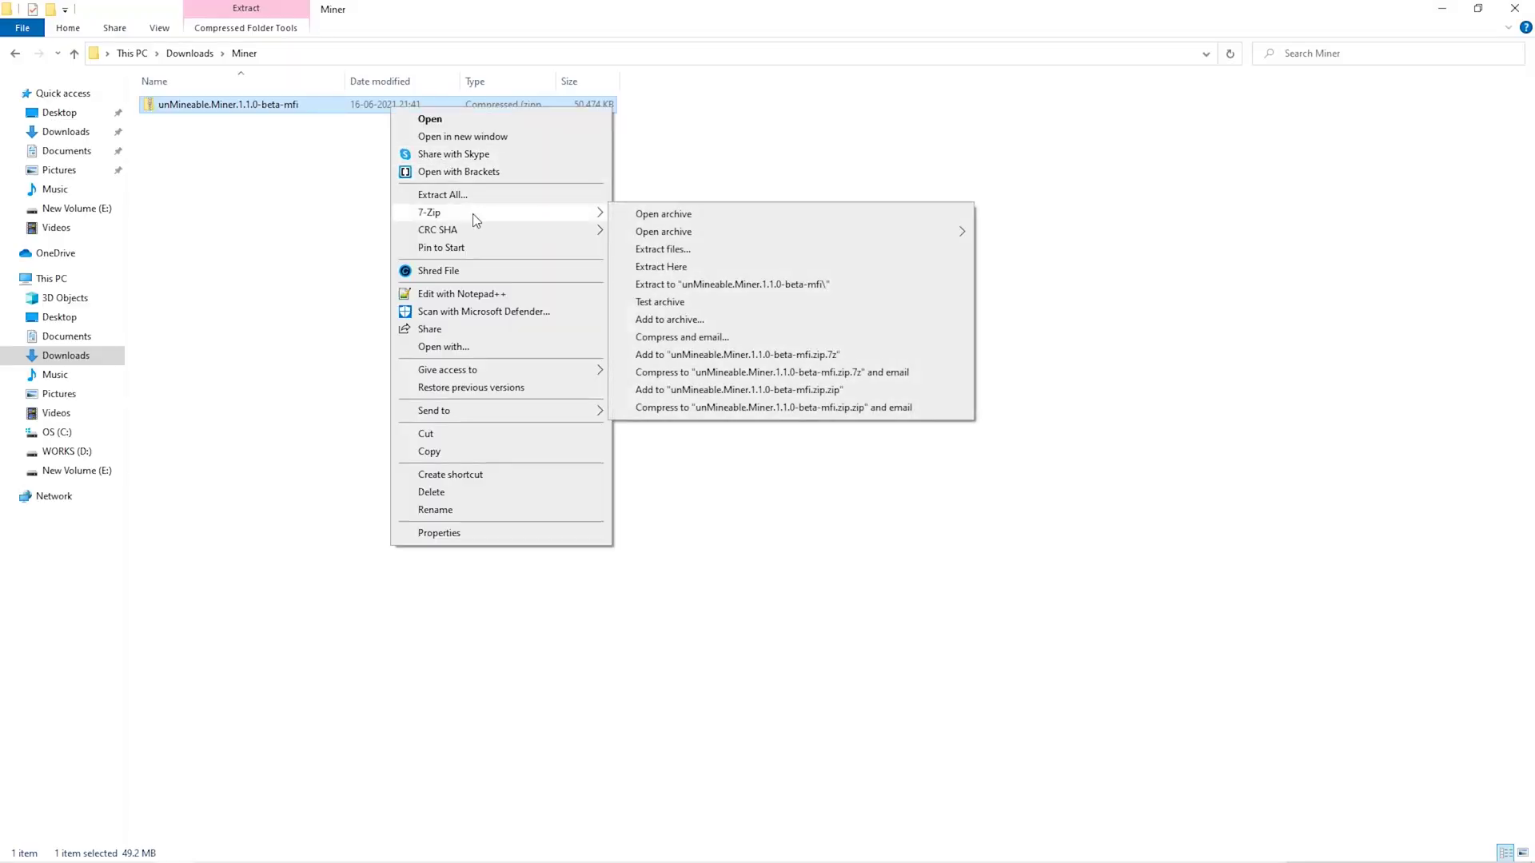
left_click(661, 267)
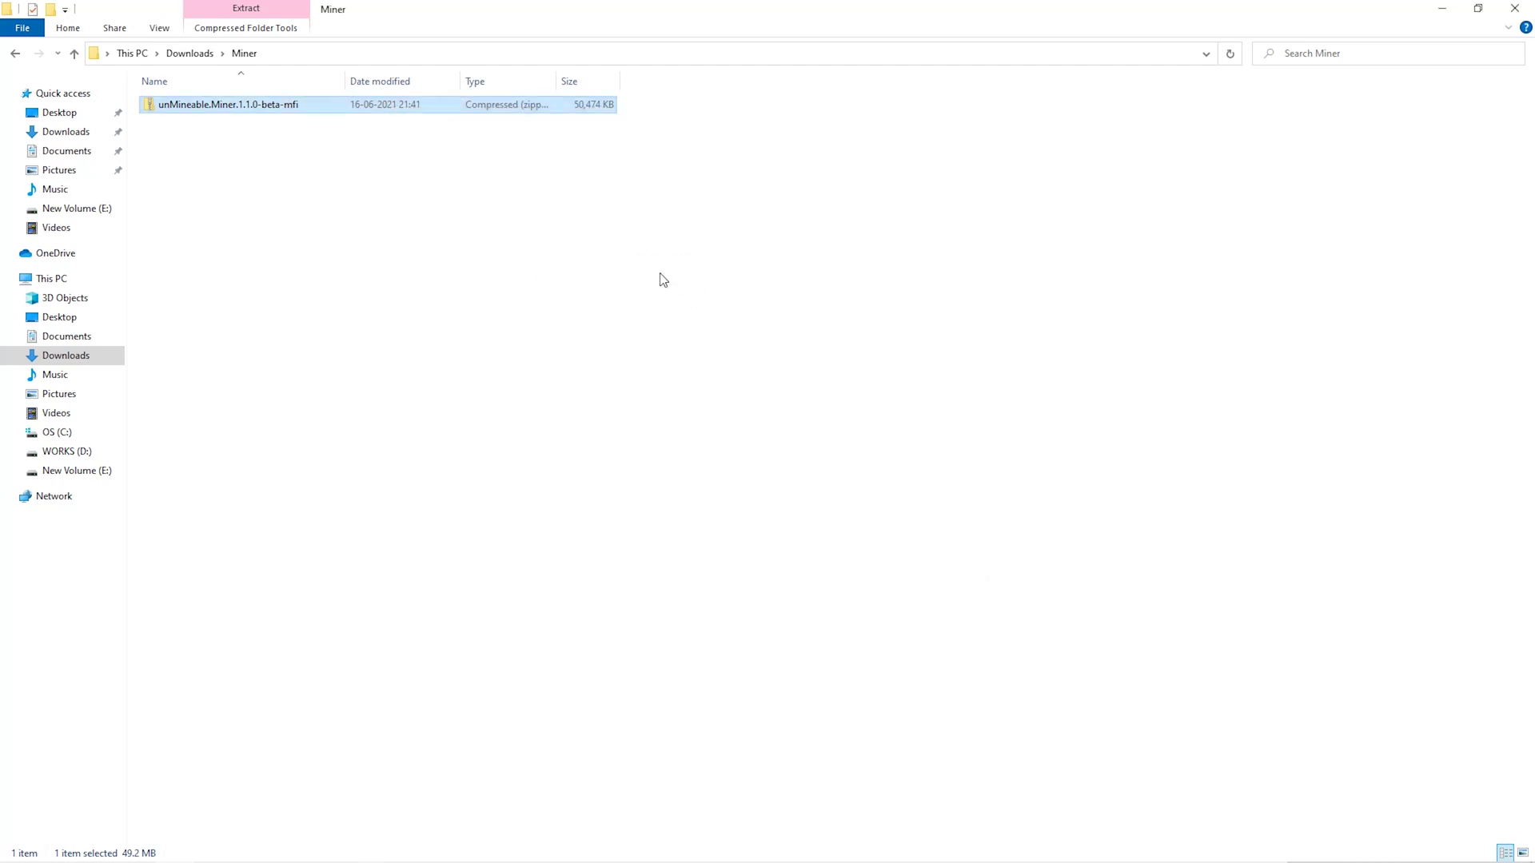
double_click(377, 108)
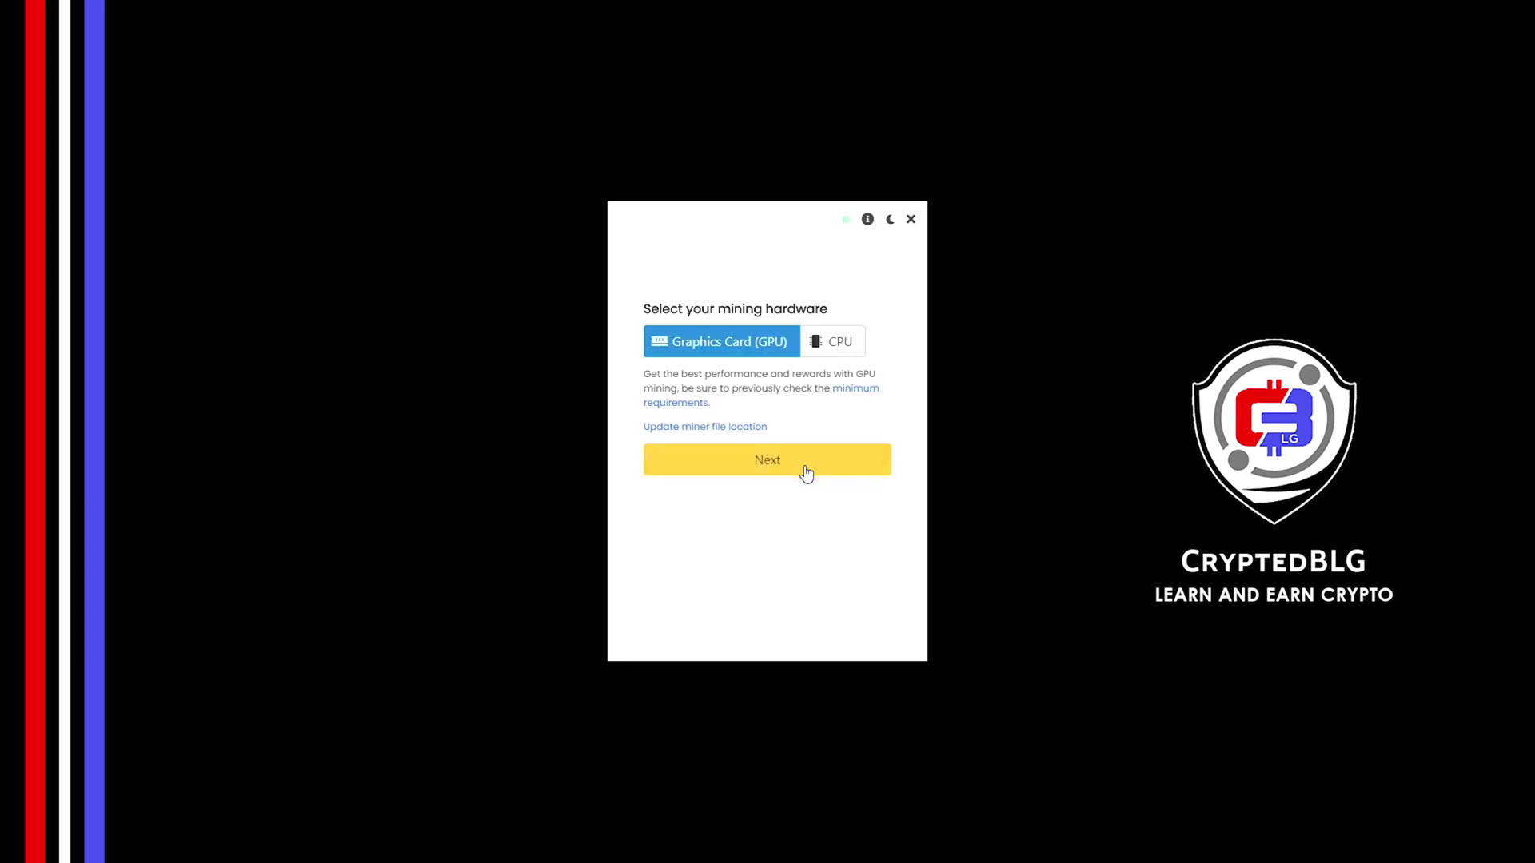
left_click(829, 342)
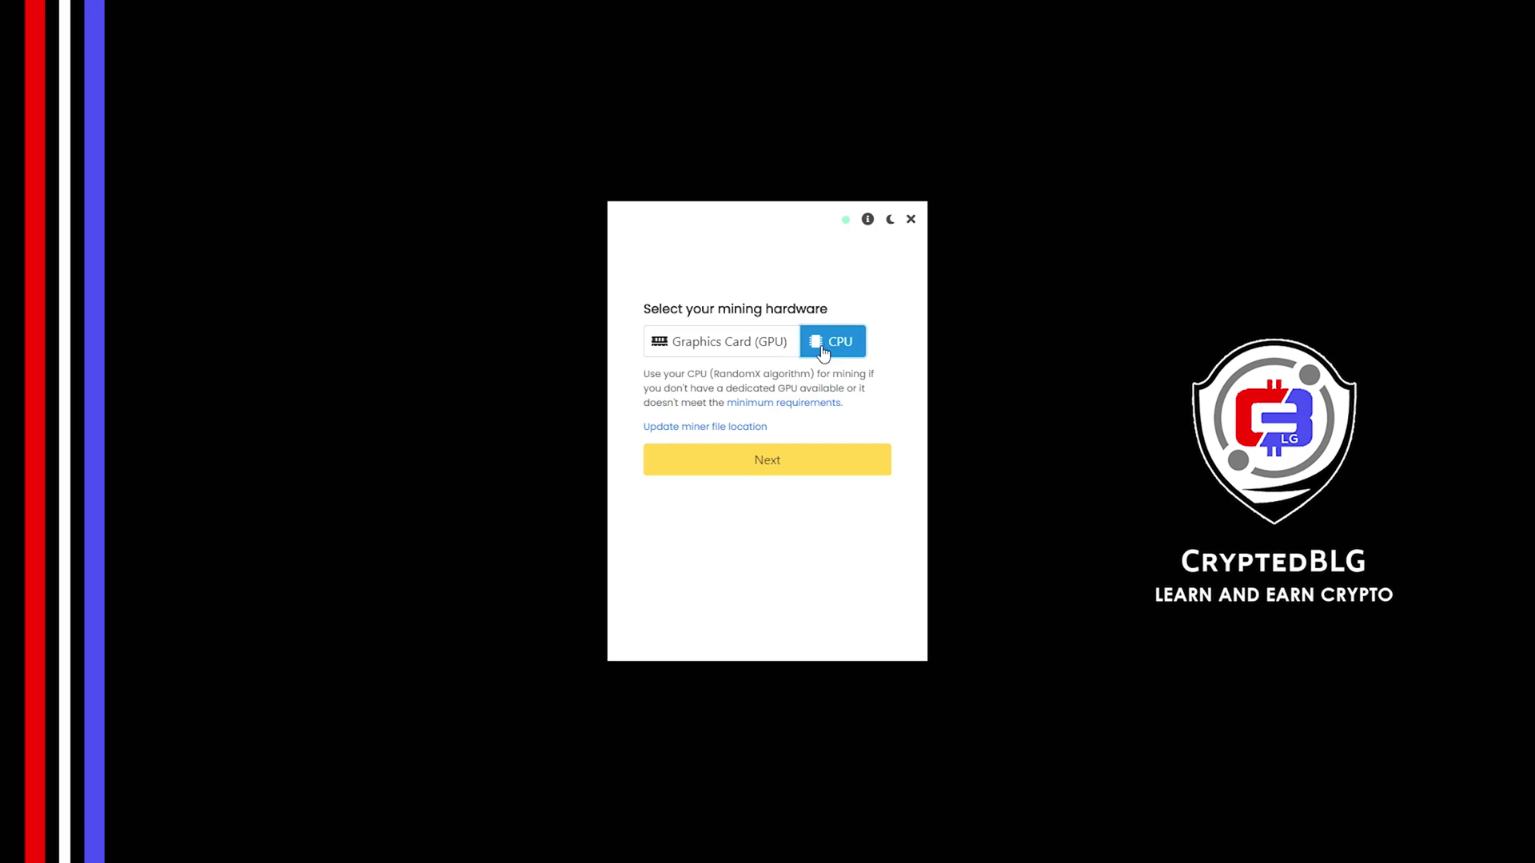
left_click(740, 353)
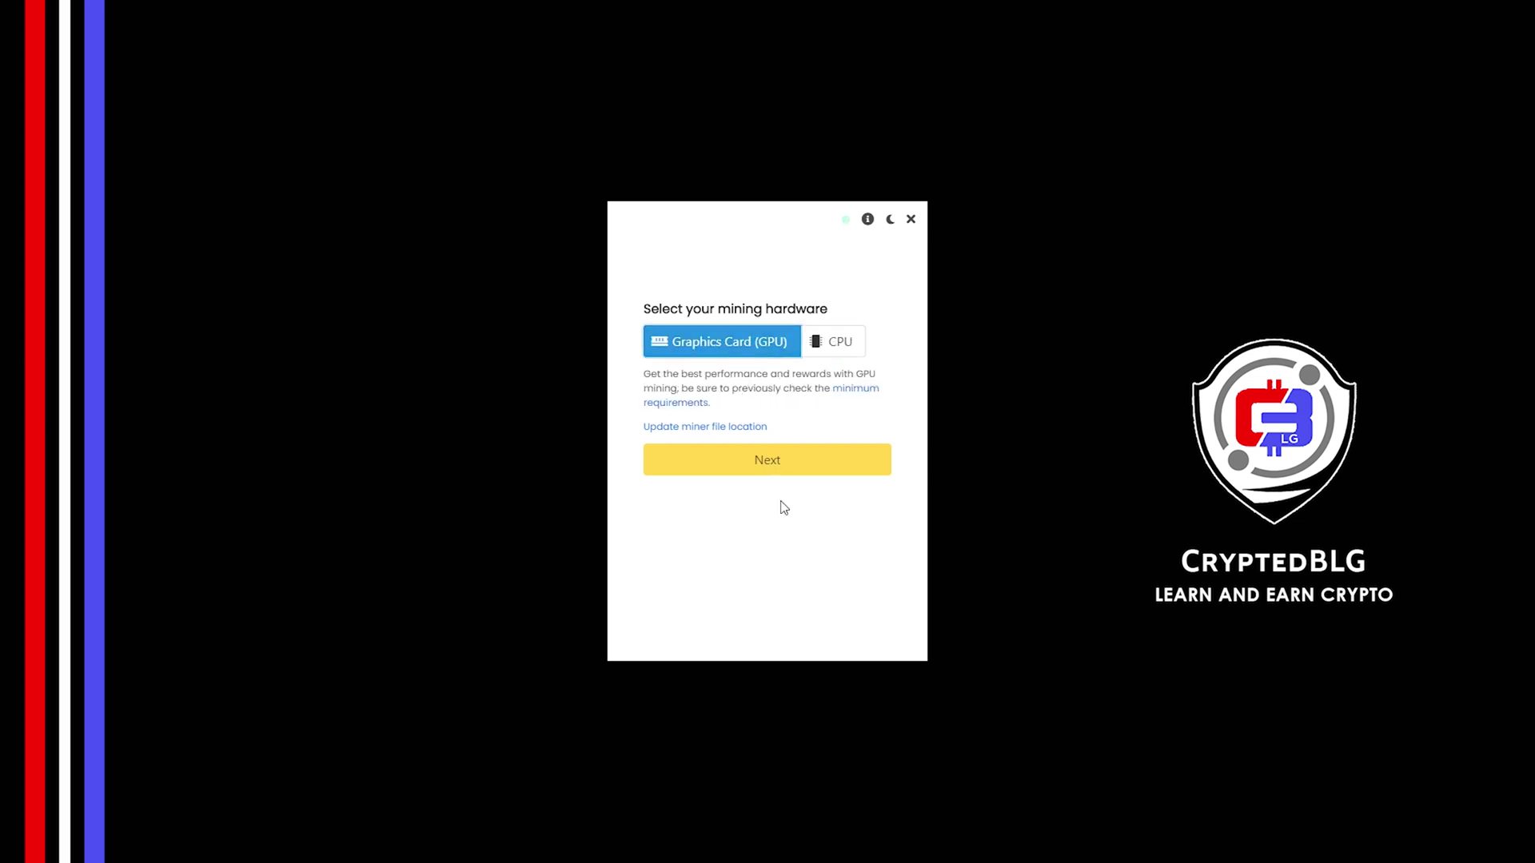
left_click(730, 468)
Filter the coin list by 'neo' and select NEO as the coin to mine.
left_click(710, 342)
type("n")
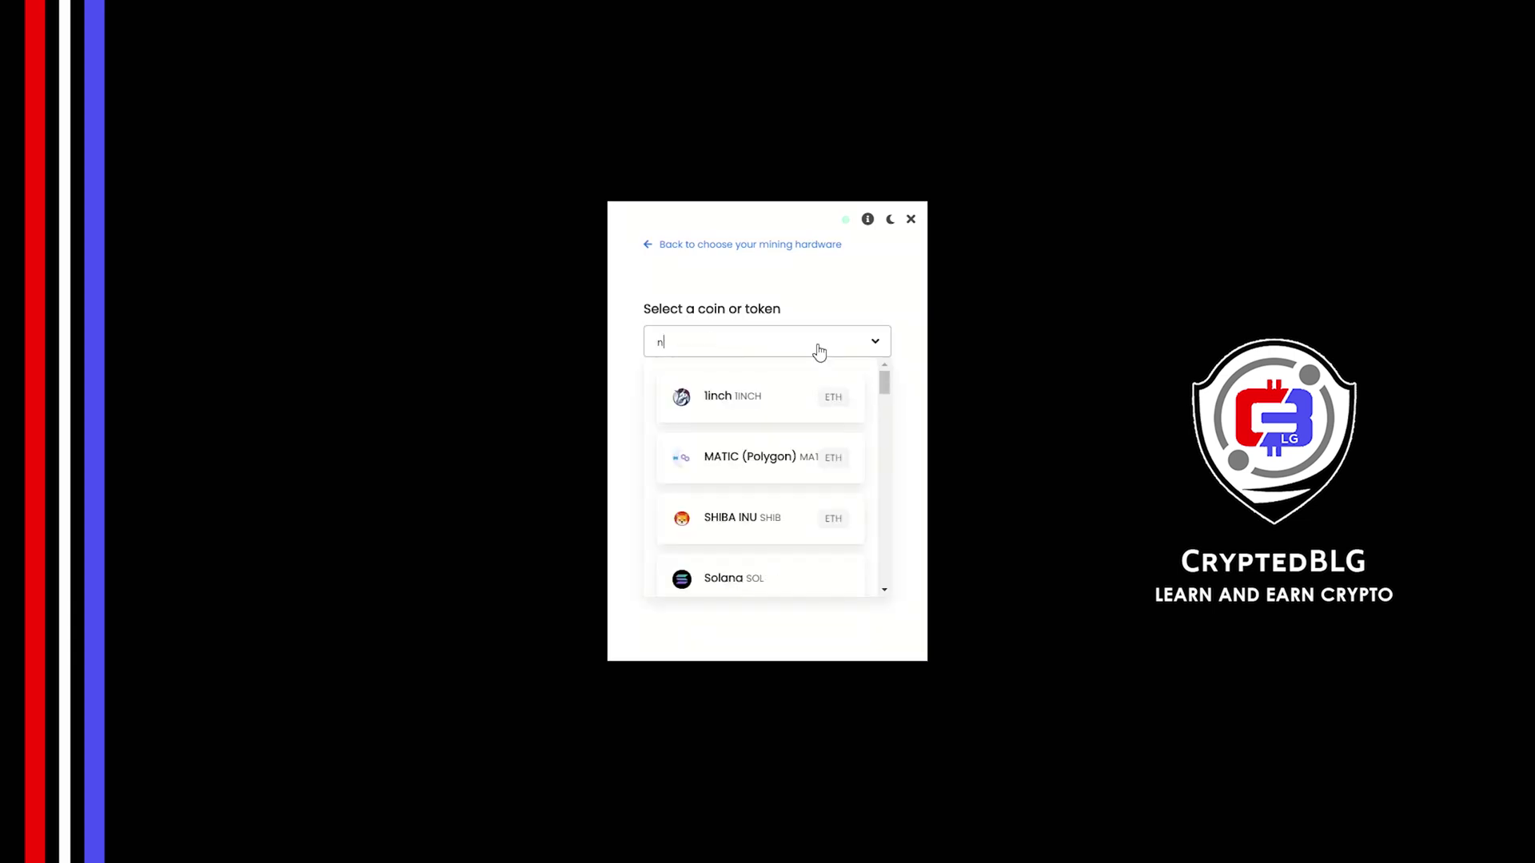
type("eo")
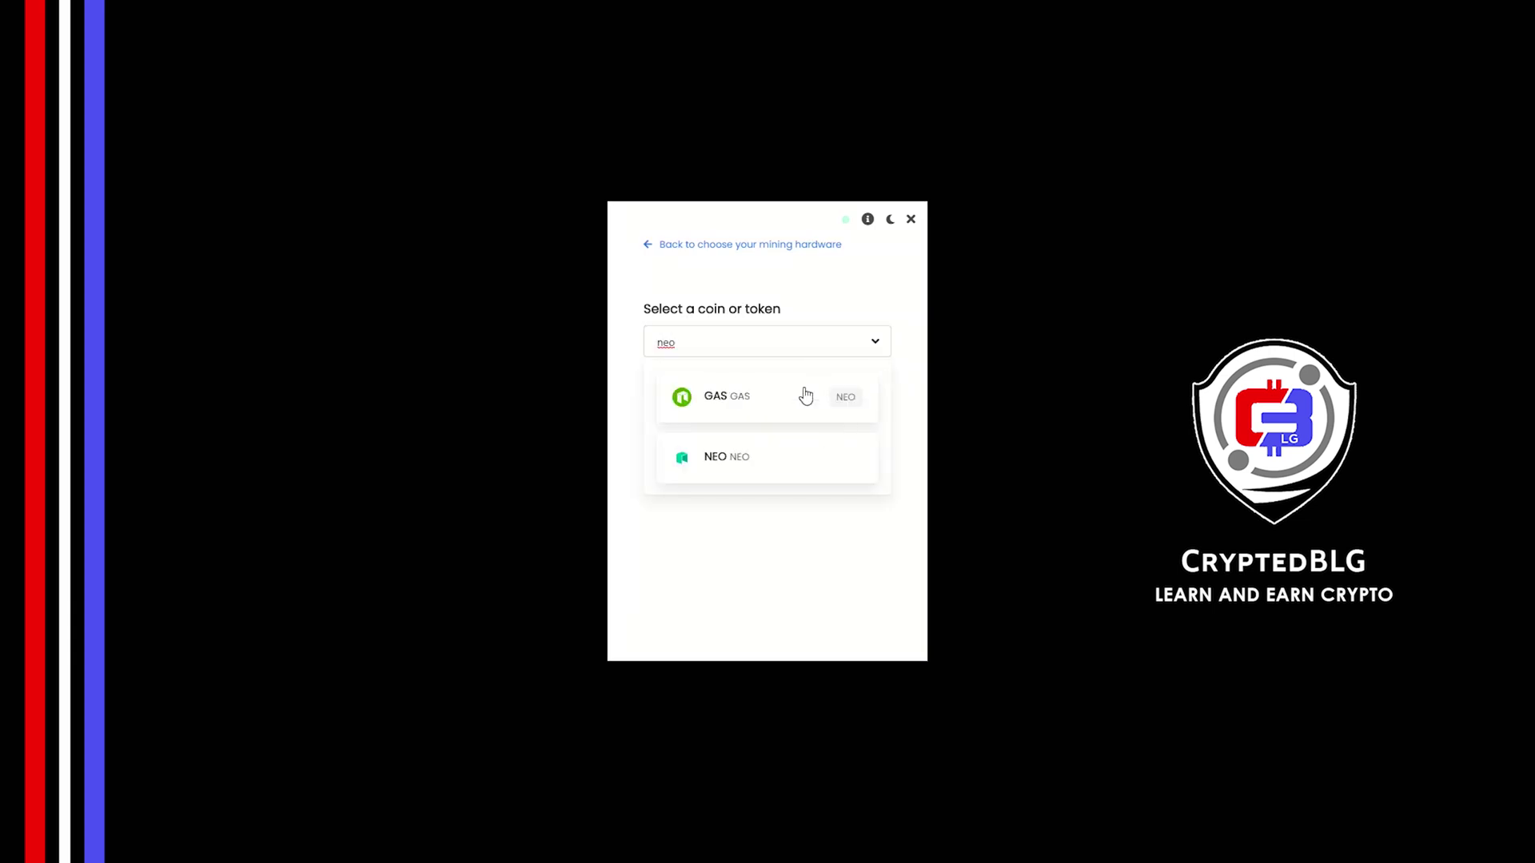
left_click(796, 472)
Paste the NEO wallet address and allow the miner through the firewall.
left_click(755, 421)
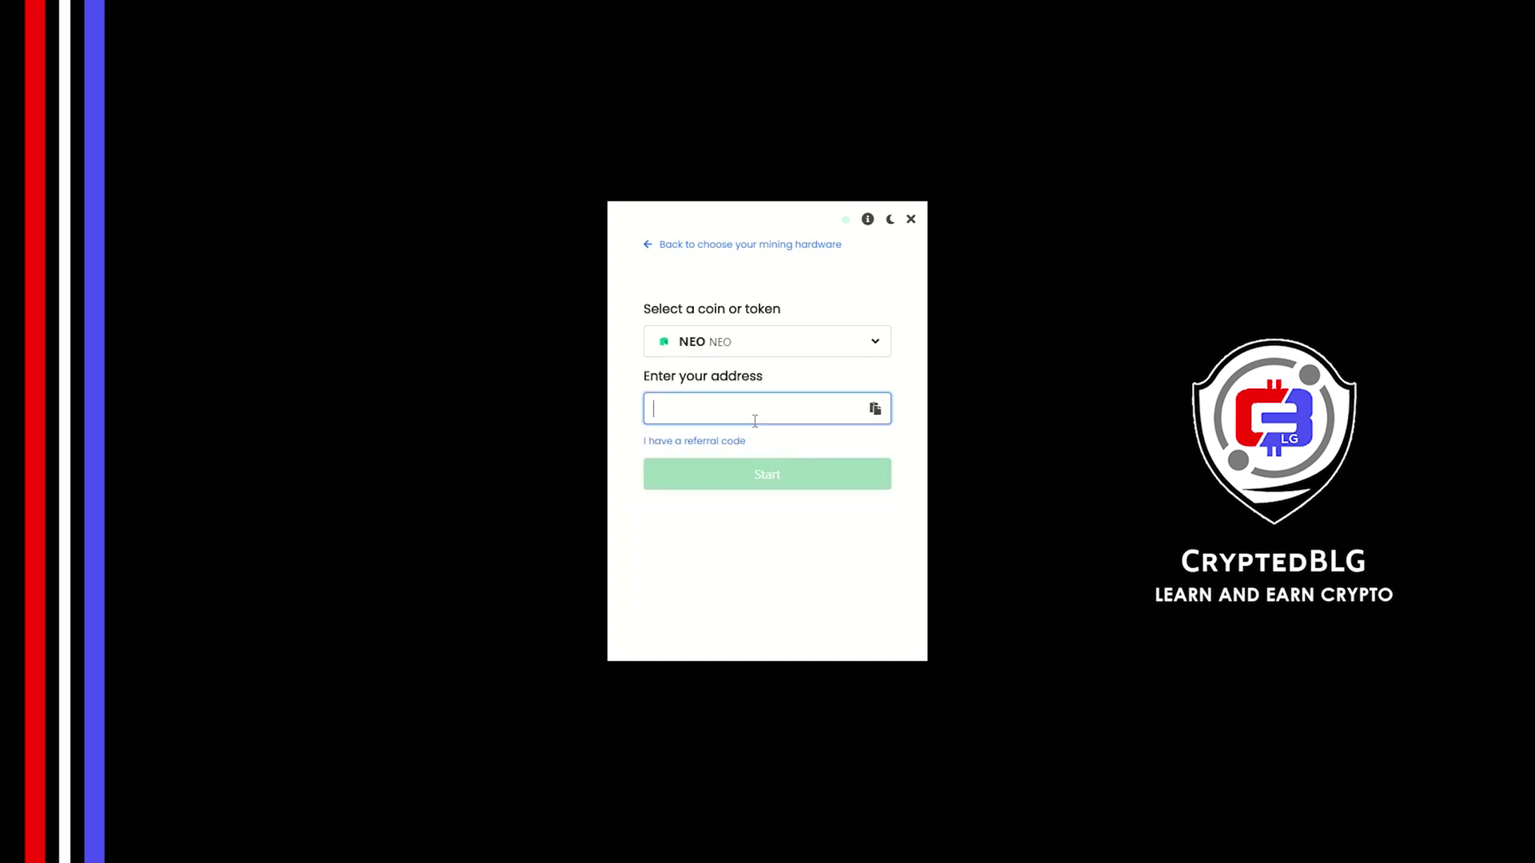
key("ctrl+v")
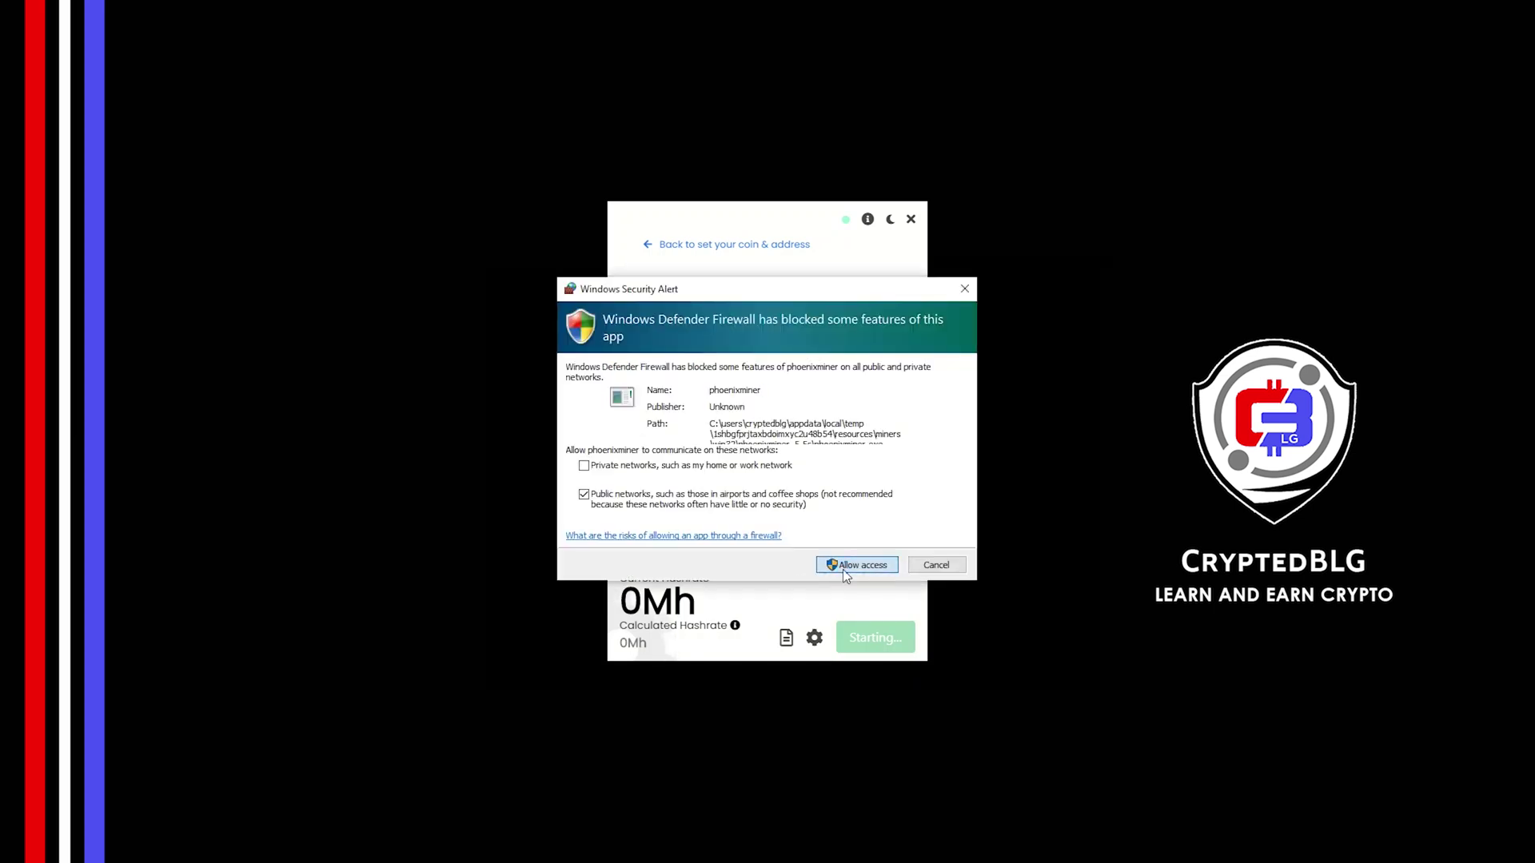
left_click(843, 569)
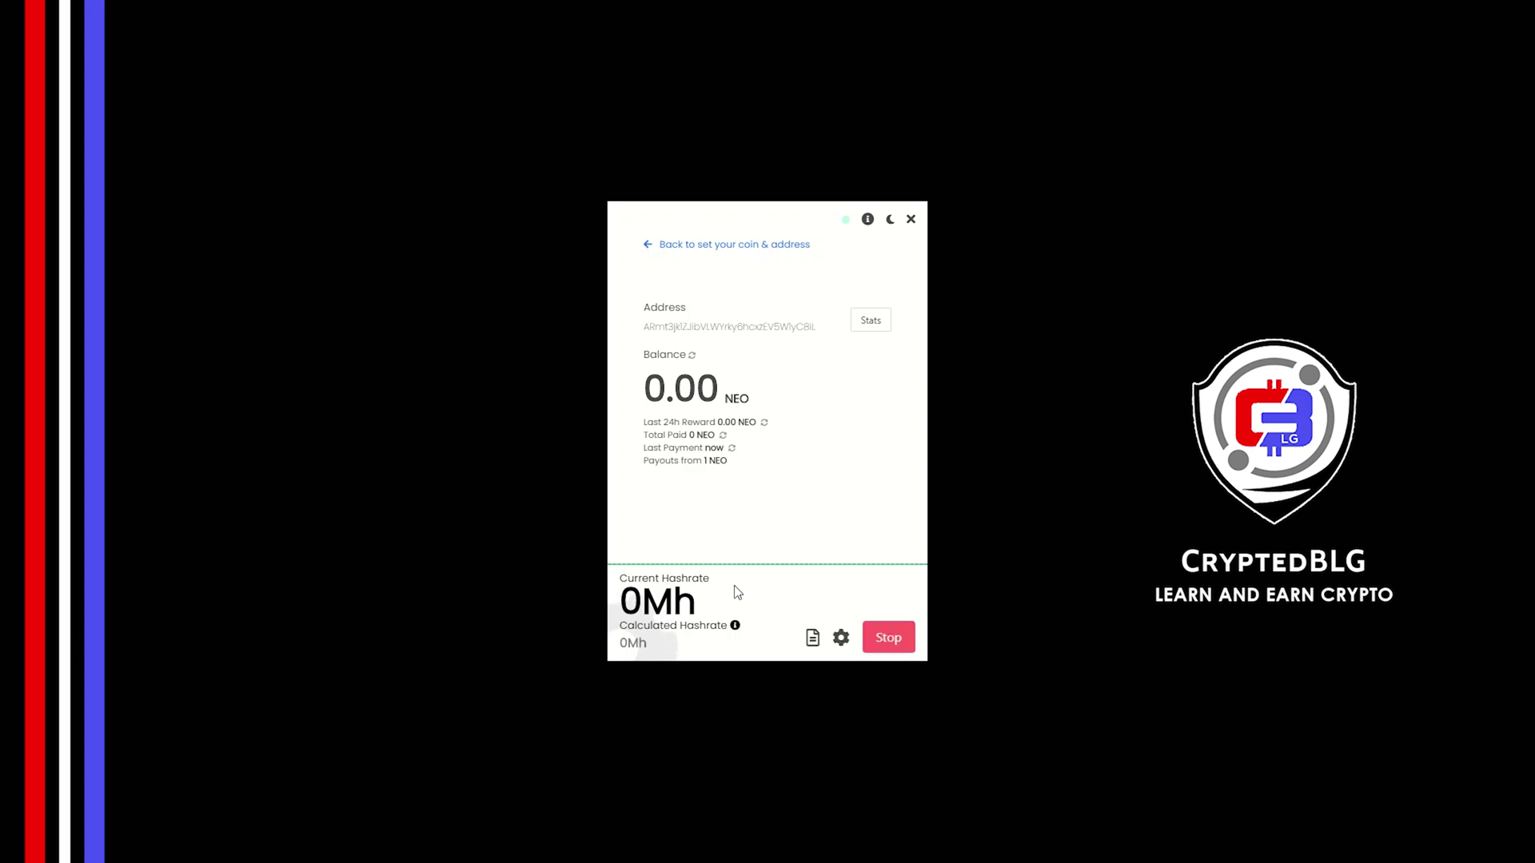
Keep worker name blg-miner, set mining intensity to Low, and Save & Restart.
left_click(839, 638)
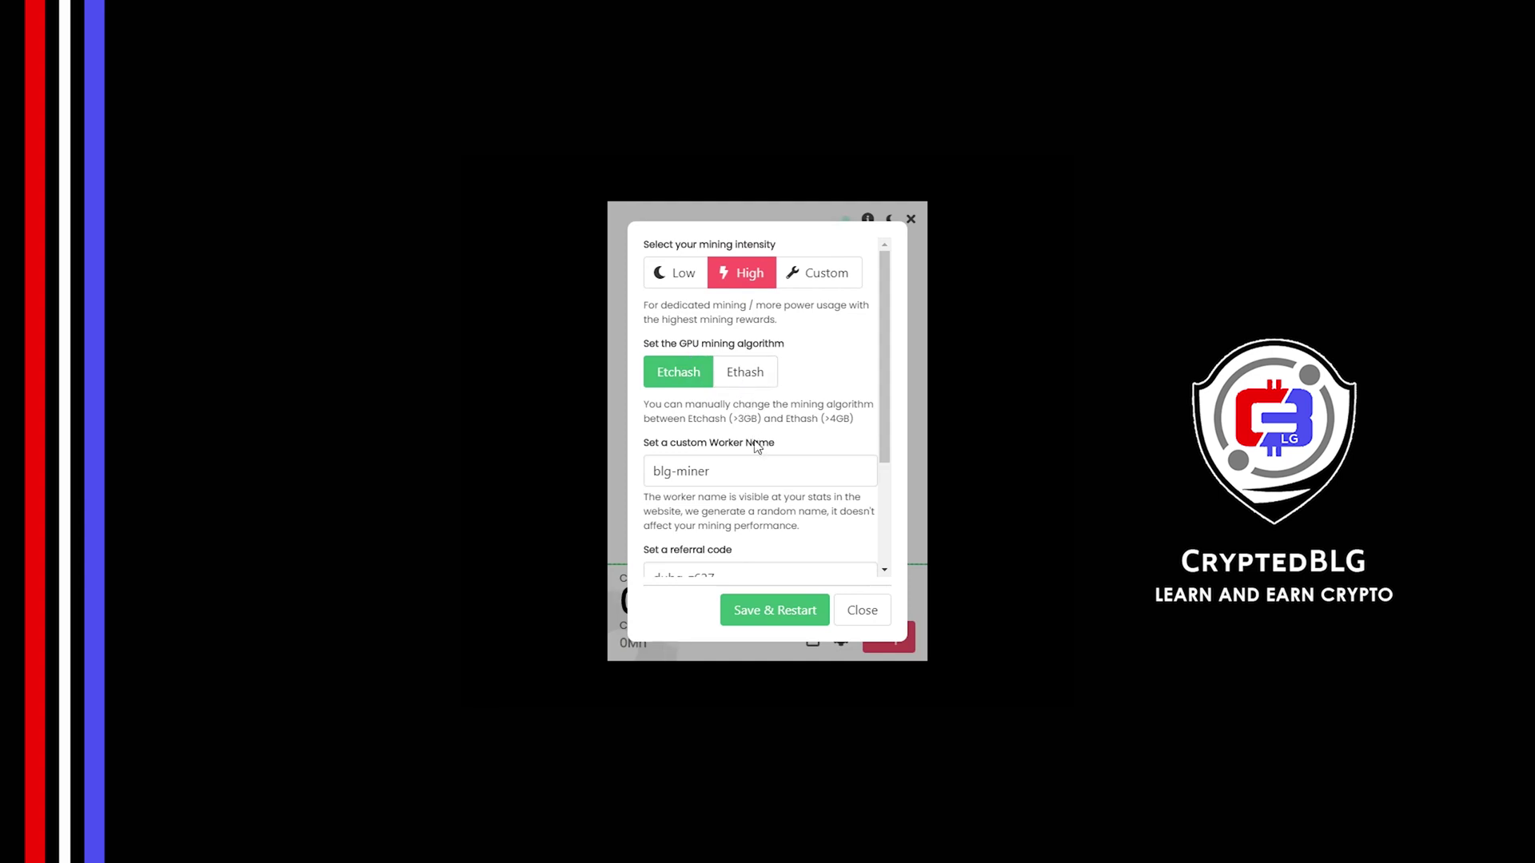
left_click_drag(759, 465, 640, 487)
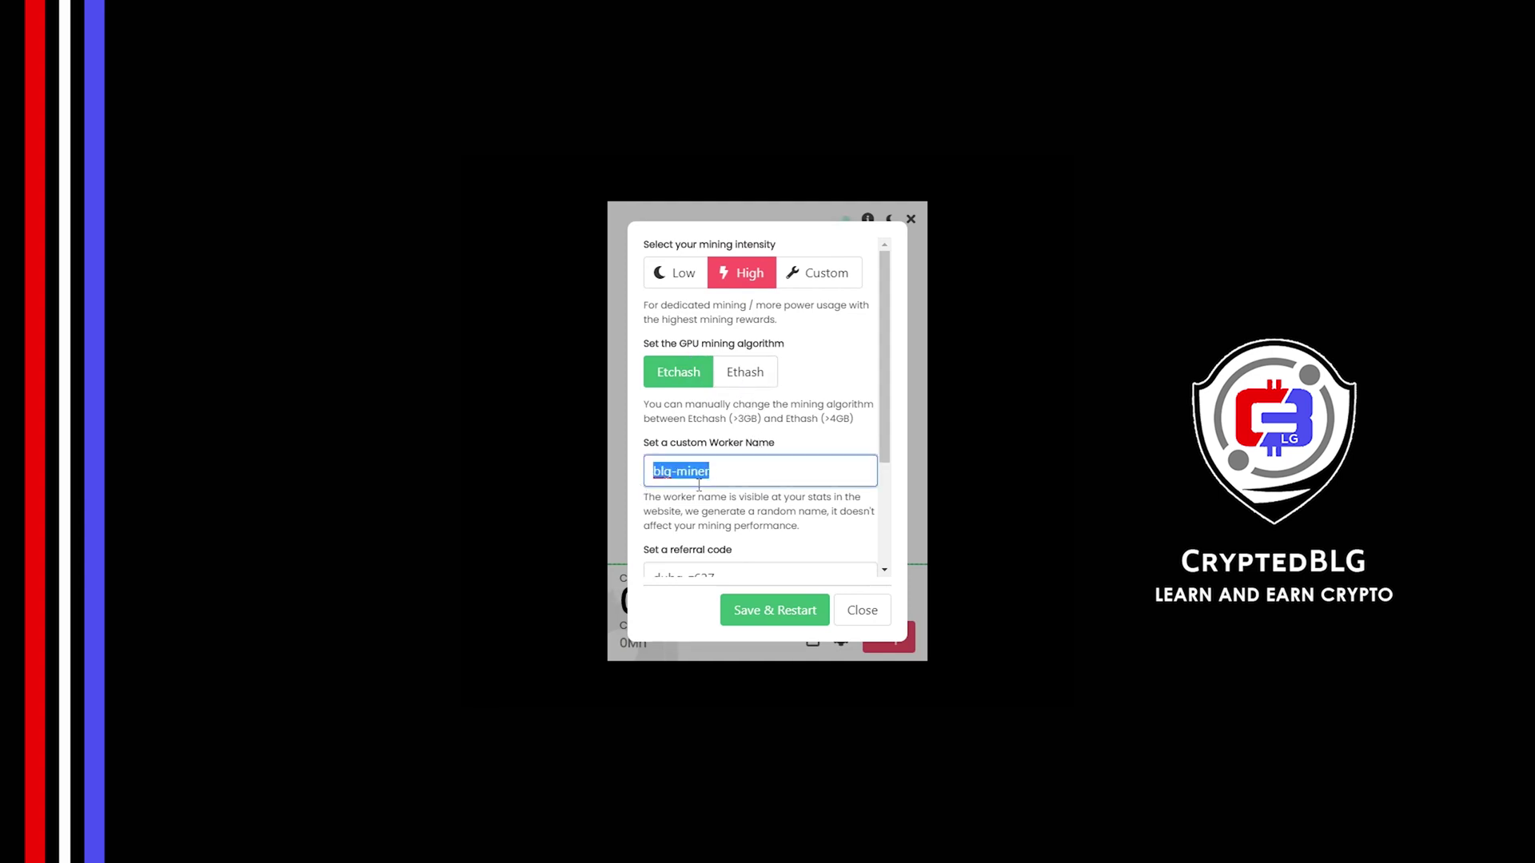
left_click(733, 505)
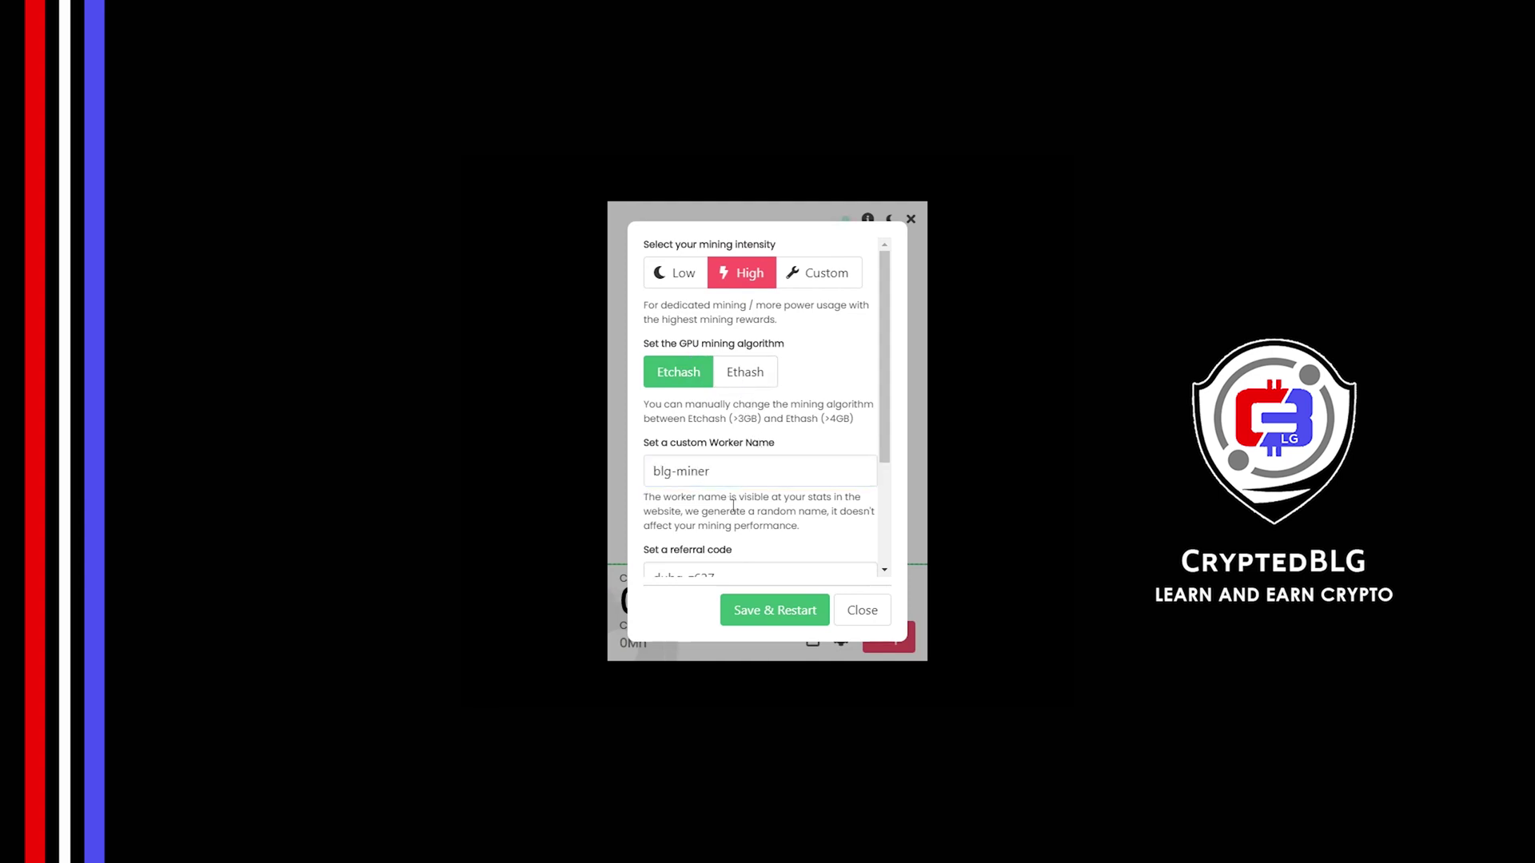
left_click(675, 273)
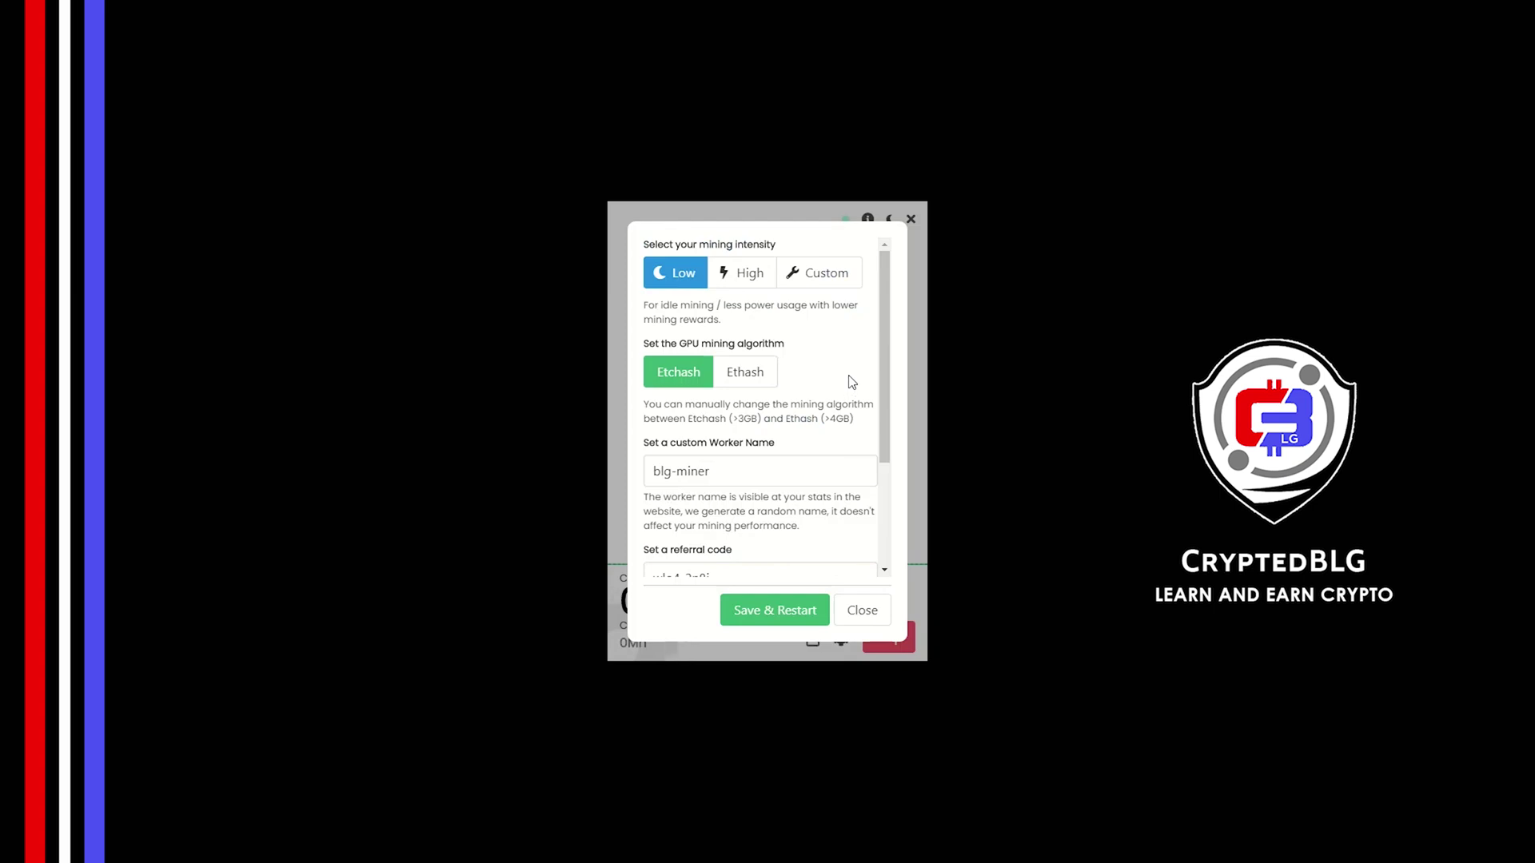
scroll(853, 382, "down", 3)
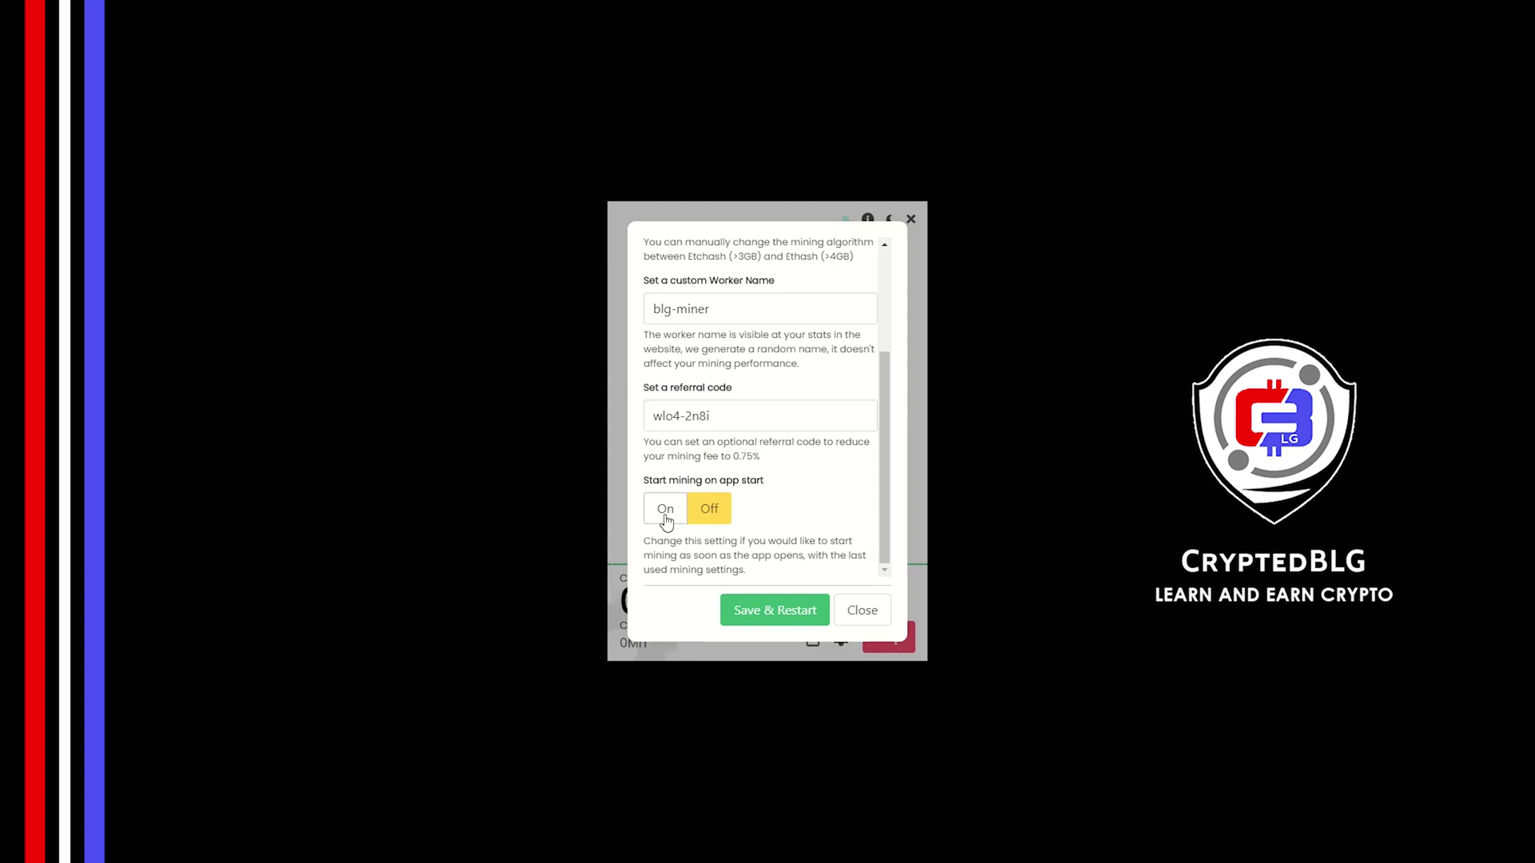
left_click(781, 618)
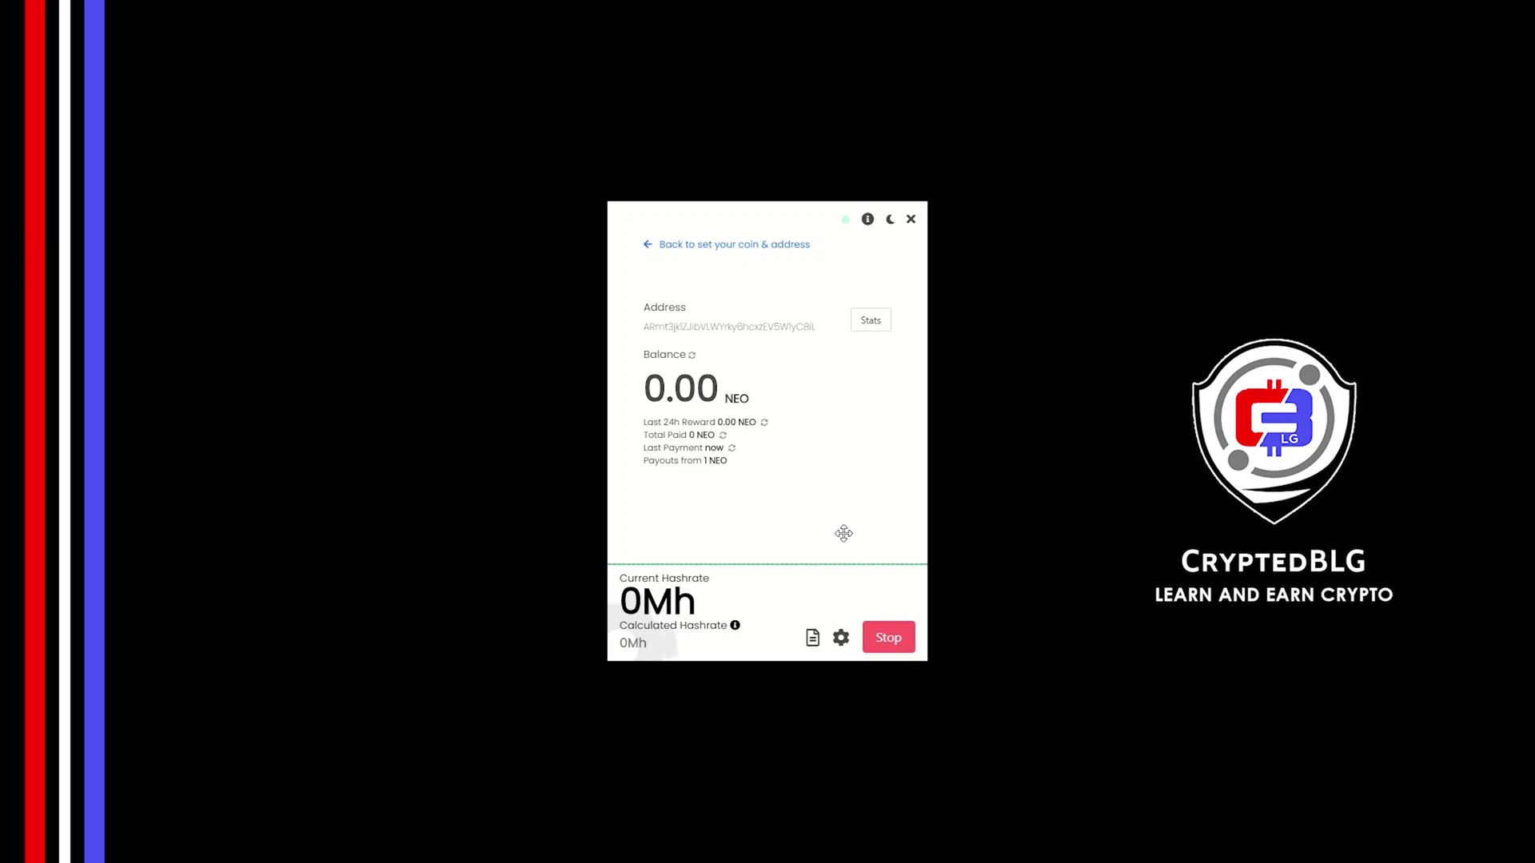
Open the wallet's web stats and view its Payments, Referral Code and Stats tabs.
left_click(858, 333)
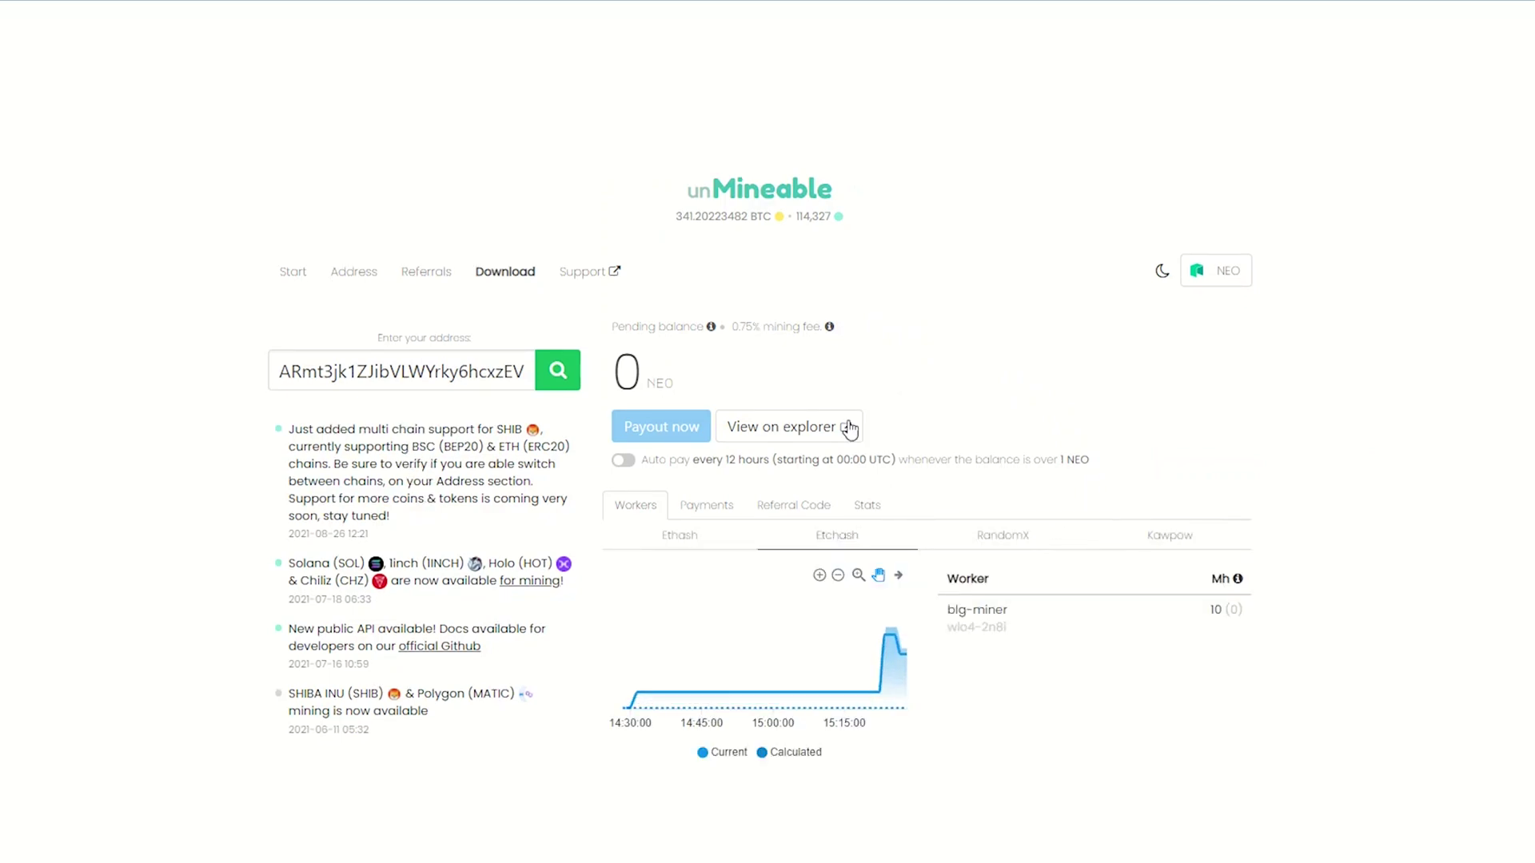
left_click(720, 506)
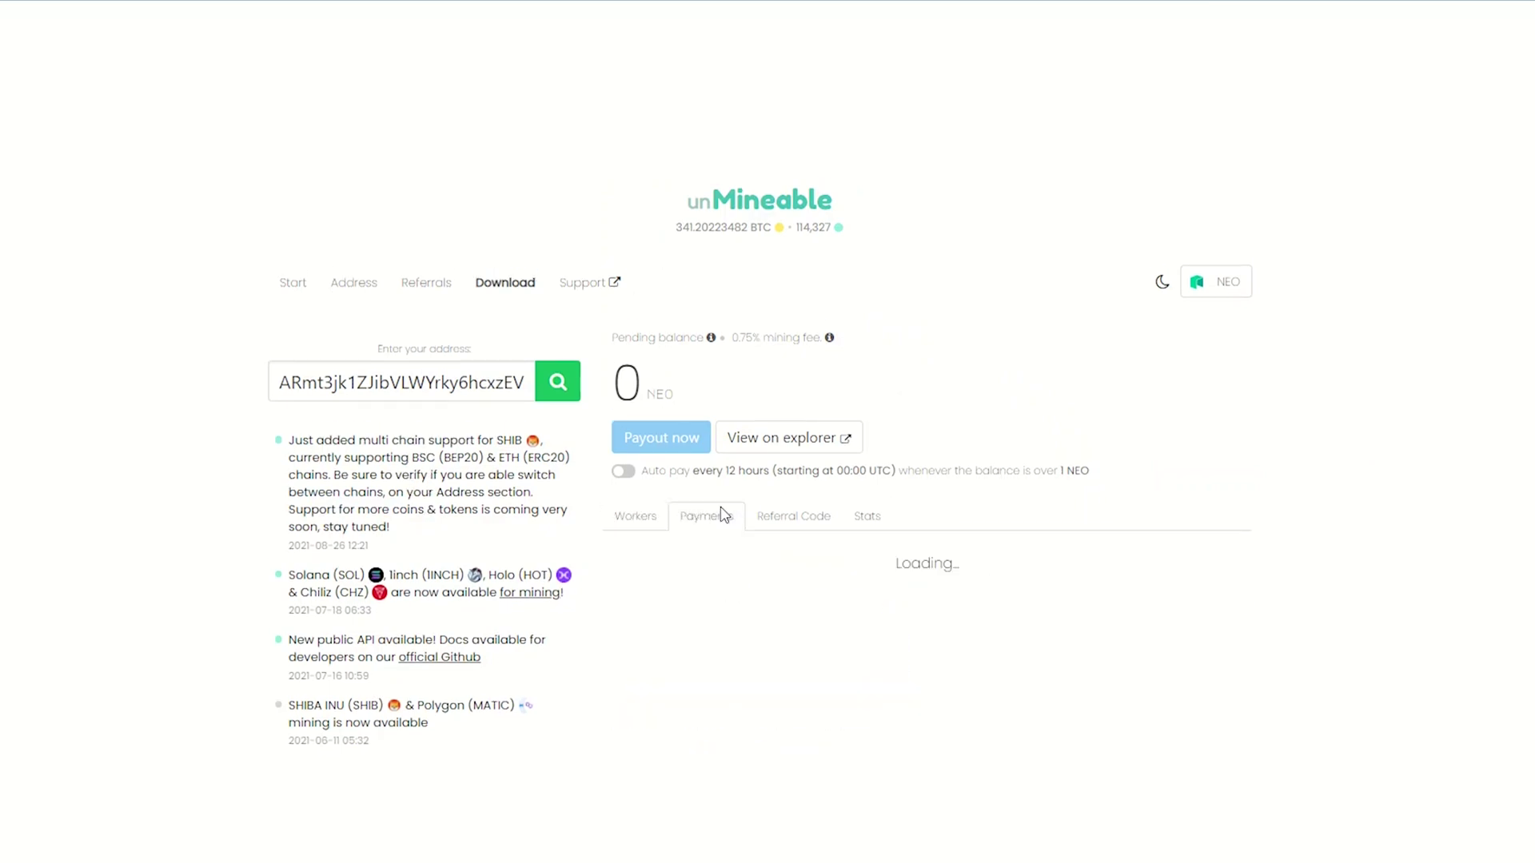
left_click(774, 522)
left_click(868, 515)
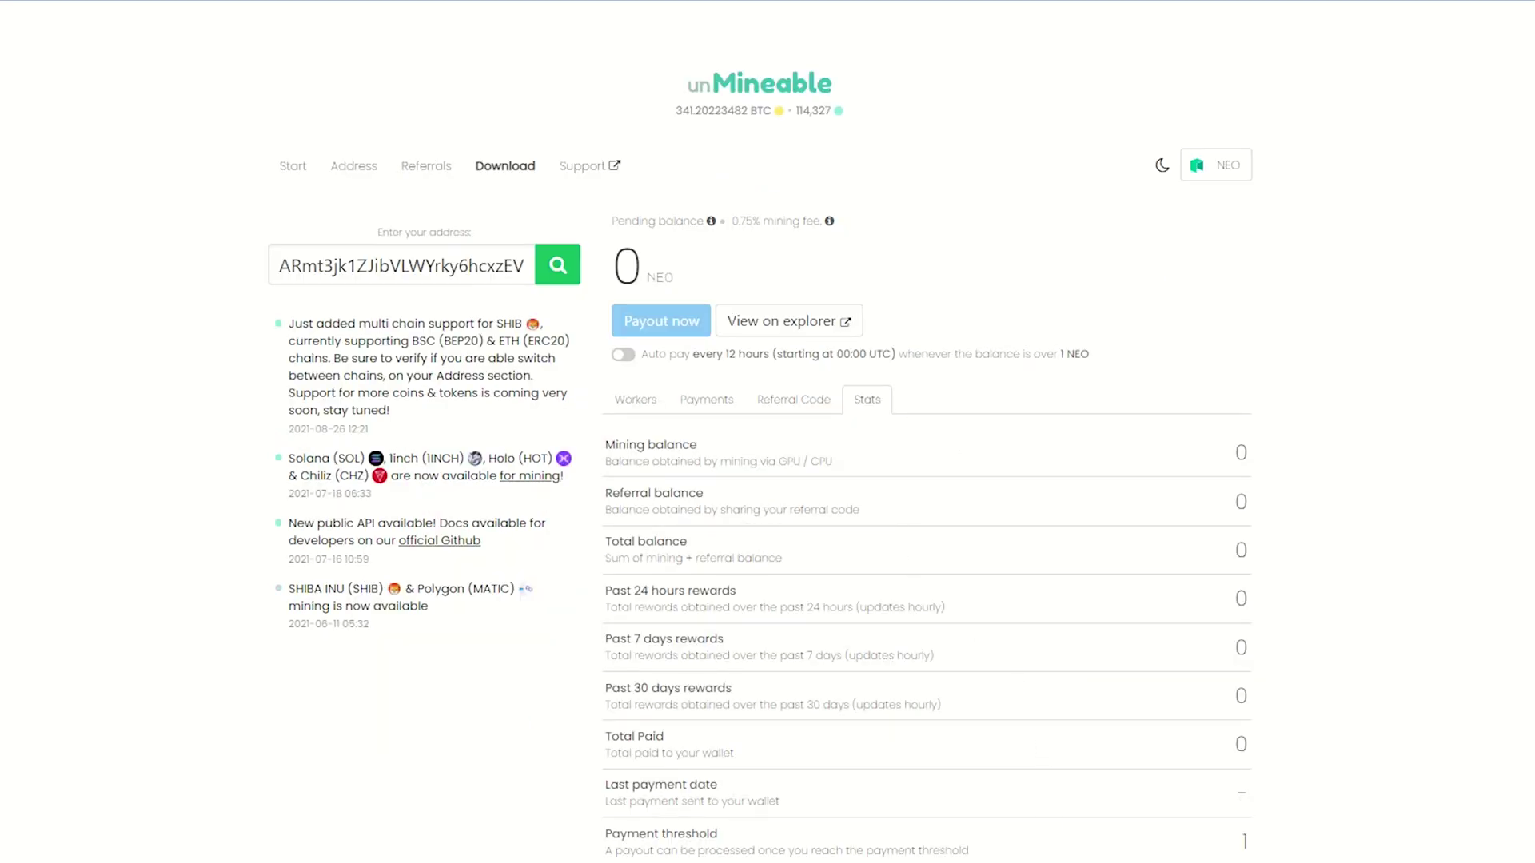